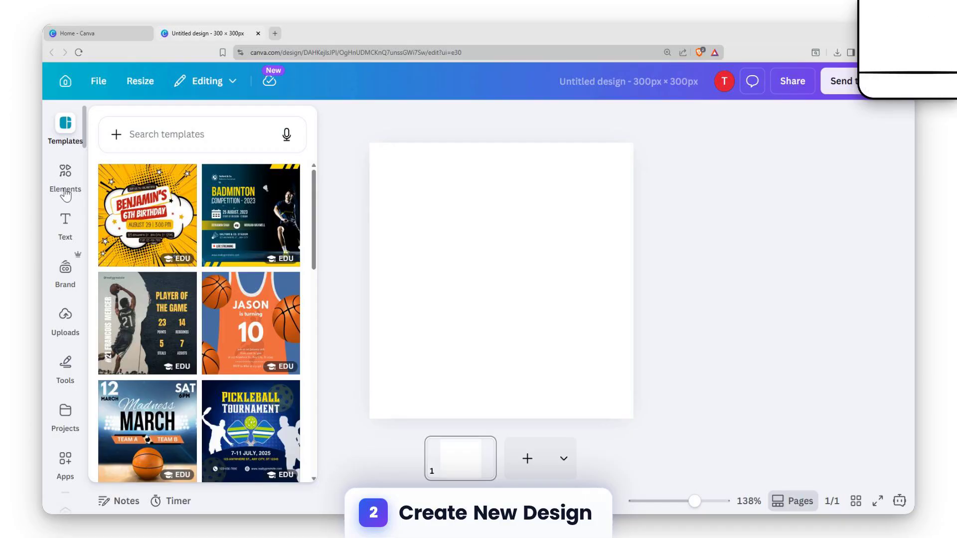
# Add a heading to the blank page and replace its placeholder text with "Tyrant".
pyautogui.click(65, 222)
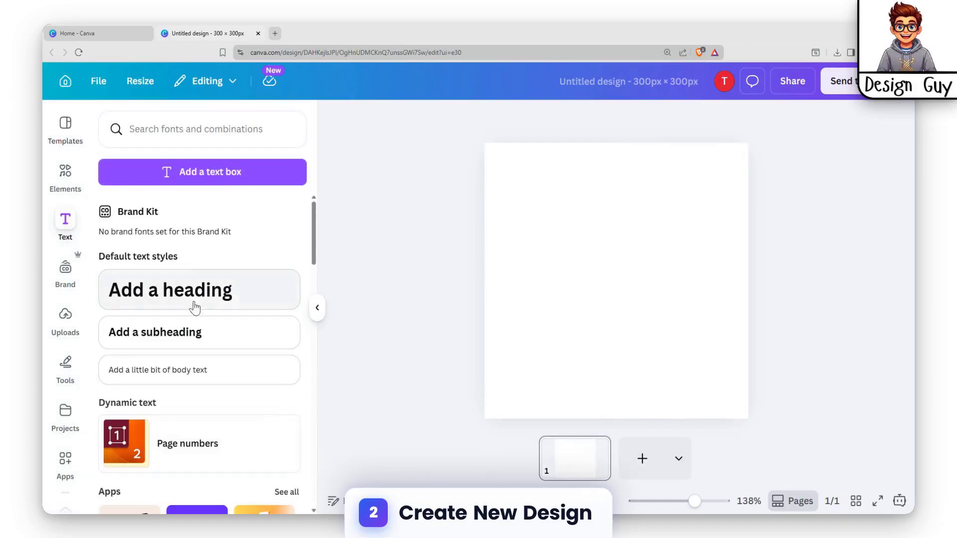
pyautogui.click(194, 307)
pyautogui.click(700, 242)
pyautogui.click(646, 277)
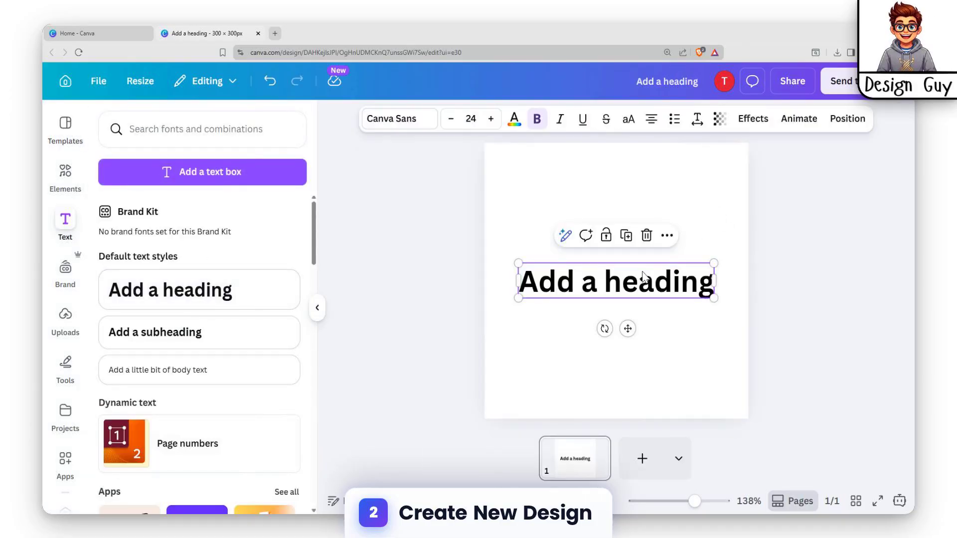
pyautogui.click(639, 273)
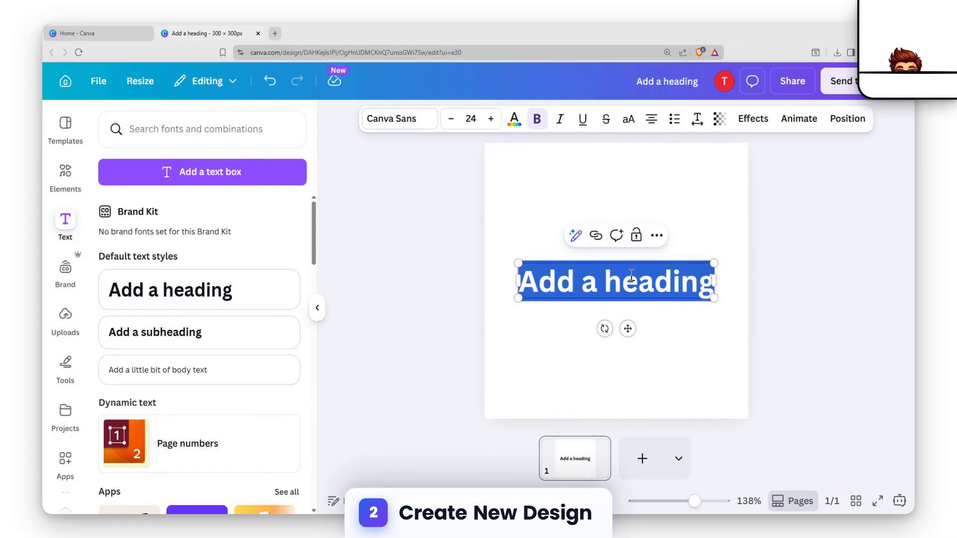
pyautogui.write('Tyrant')
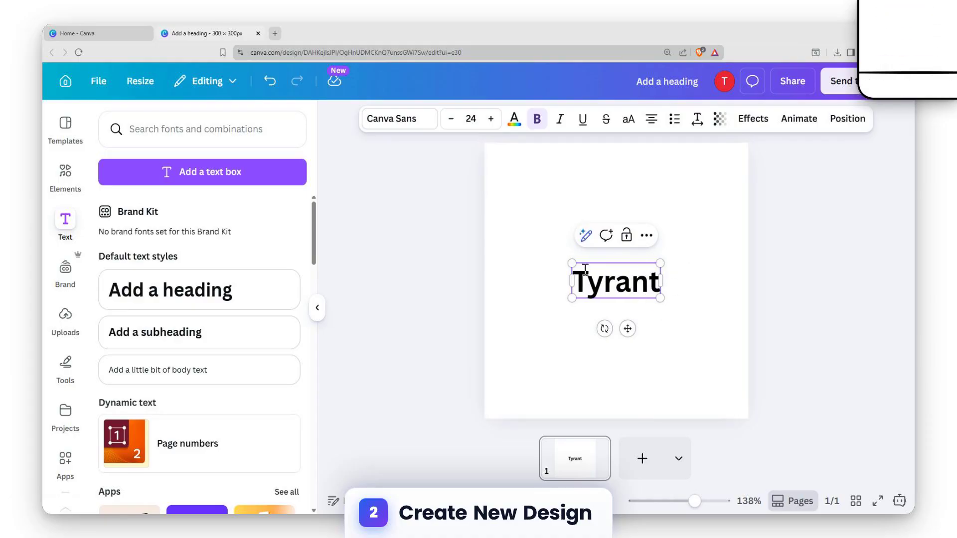
# Enlarge the "Tyrant" heading to a font size of about 63.5 so it nearly spans the page width.
pyautogui.moveTo(560, 261); pyautogui.dragTo(490, 234)
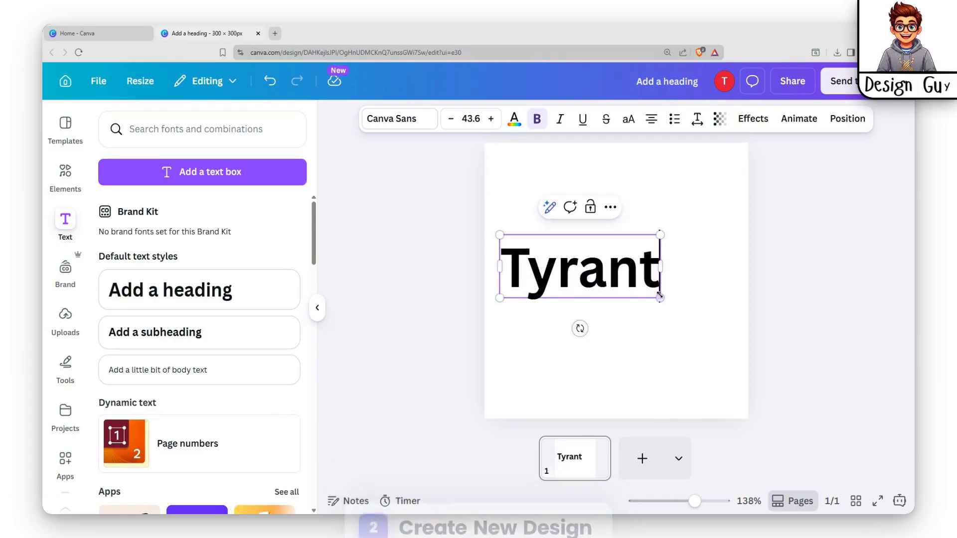
pyautogui.moveTo(669, 302)
pyautogui.mouseDown()
pyautogui.moveTo(725, 348)
pyautogui.moveTo(676, 302)
pyautogui.mouseUp()
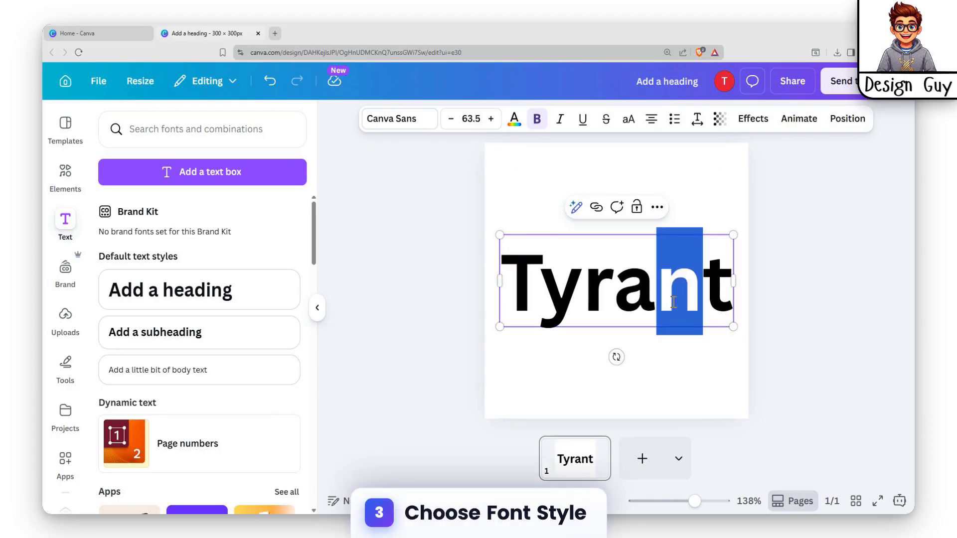
pyautogui.click(581, 288)
pyautogui.click(528, 188)
pyautogui.click(571, 268)
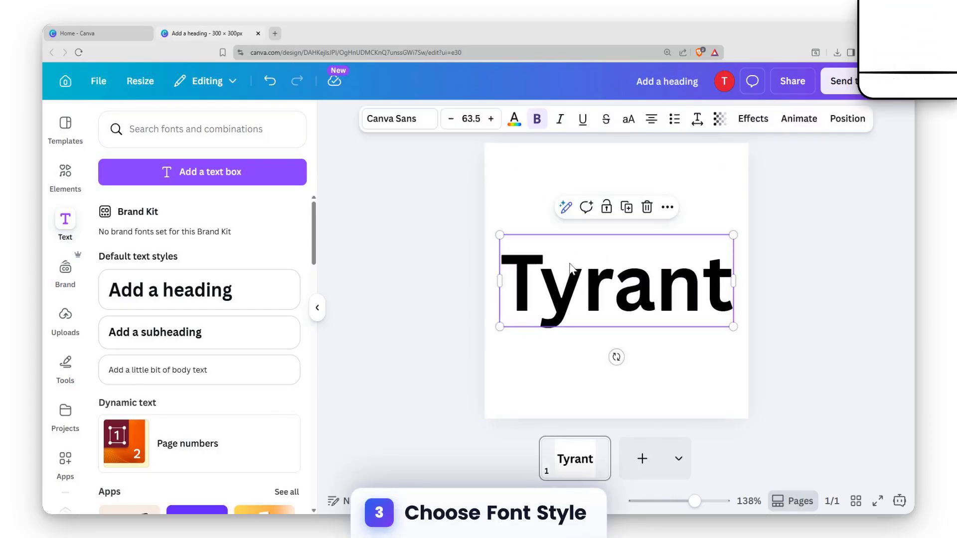
# Try fonts such as Aloja, Brick Sans and Lazydog on the "Tyrant" heading, and apply TT Drugs.
pyautogui.click(407, 127)
pyautogui.scroll(-10, 201, 354)
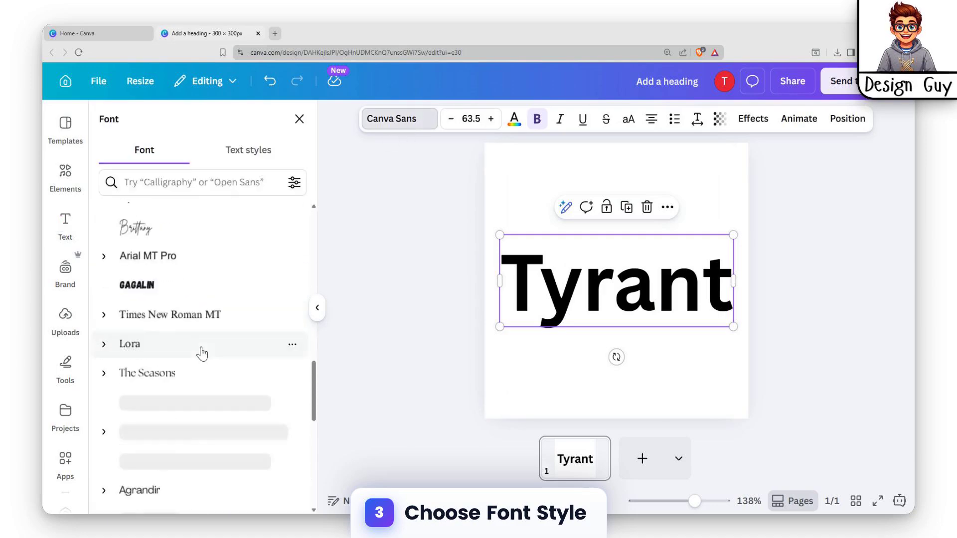
pyautogui.scroll(-15, 248, 328)
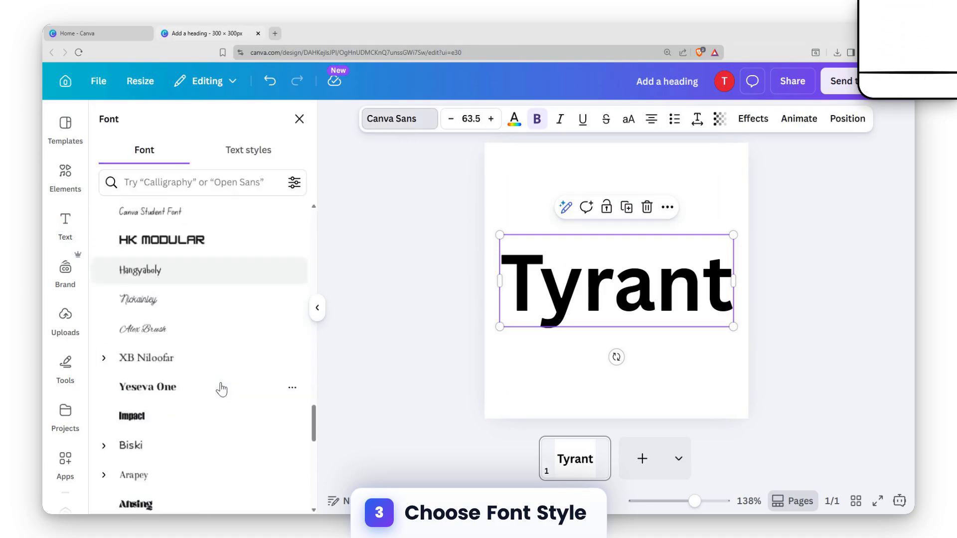
pyautogui.click(150, 237)
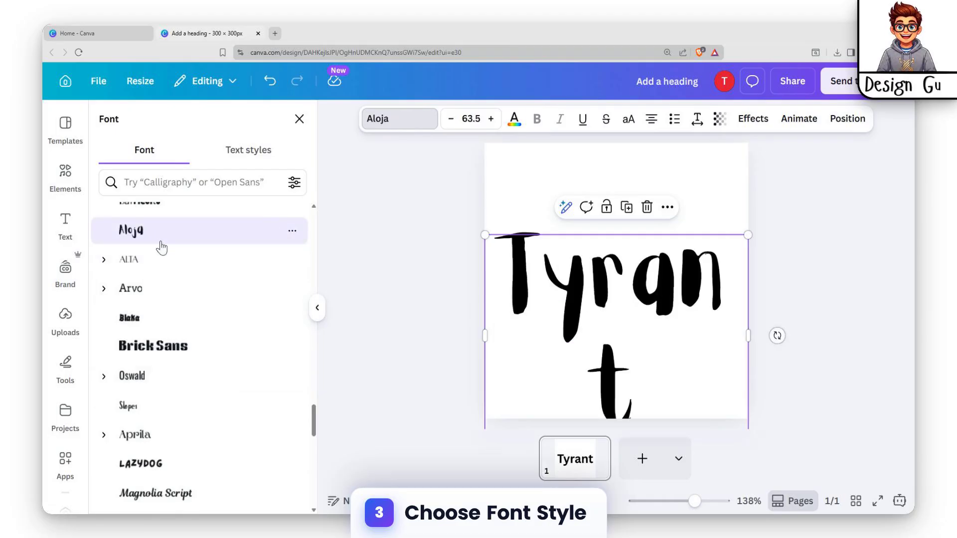
pyautogui.click(154, 346)
pyautogui.scroll(-2, 160, 359)
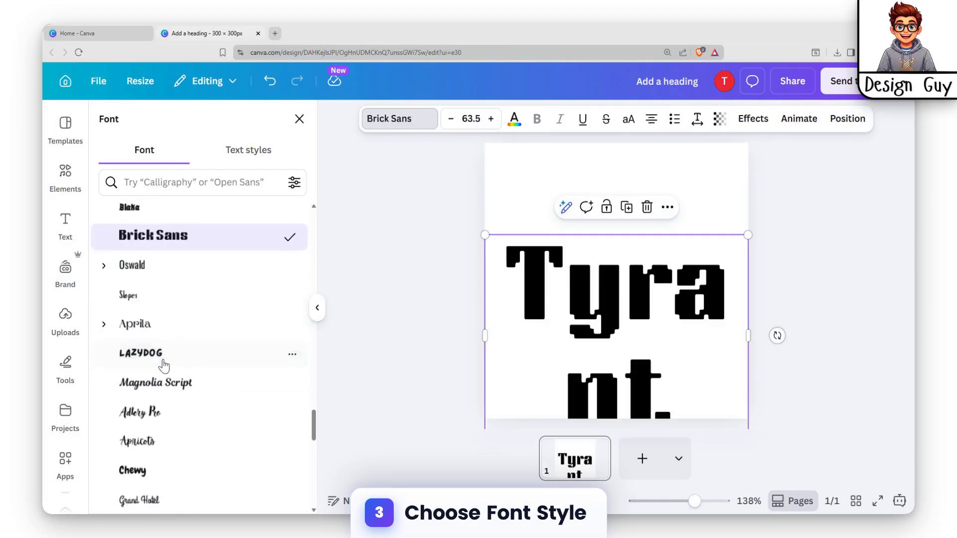
pyautogui.click(177, 366)
pyautogui.scroll(-5, 199, 377)
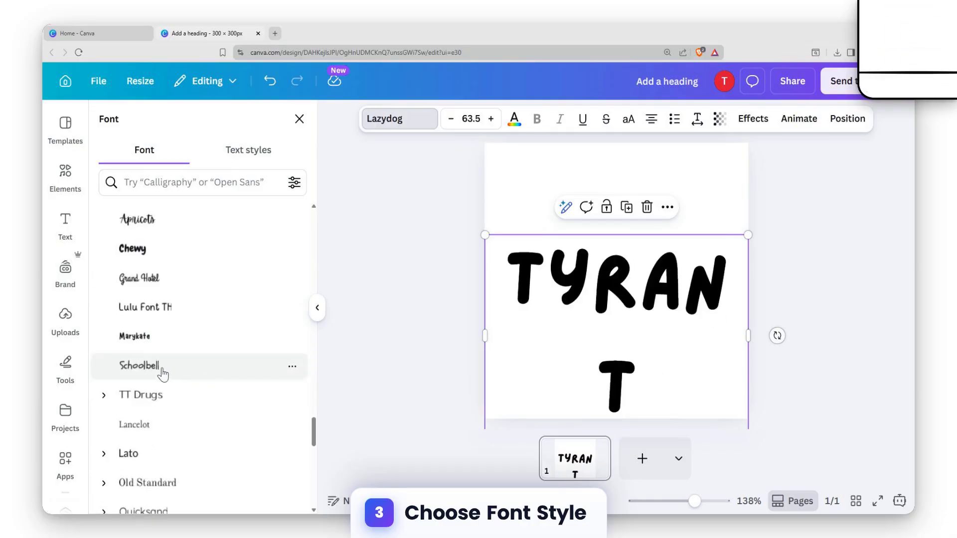
pyautogui.click(160, 368)
pyautogui.click(128, 399)
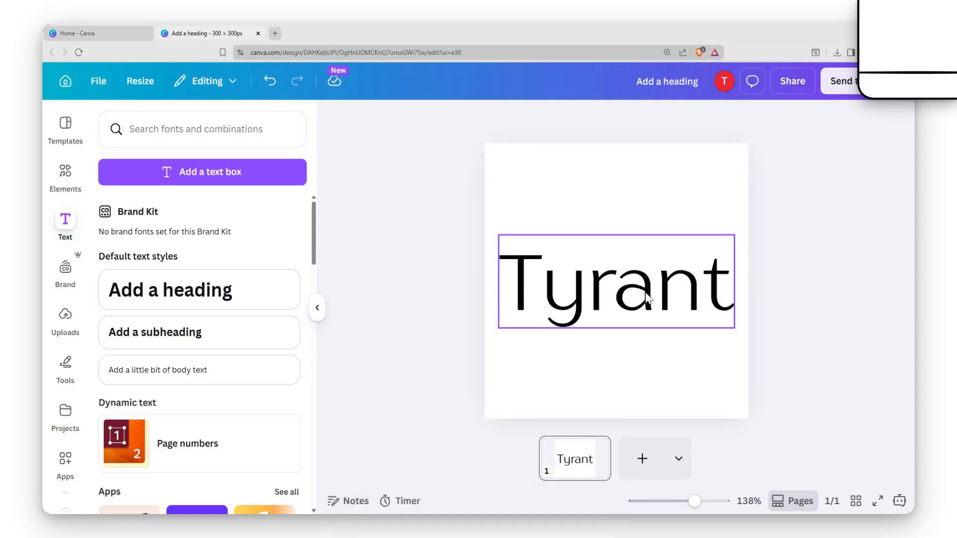
# Apply the Splice effect to the "Tyrant" heading with thickness 15 and direction -91.
pyautogui.click(648, 299)
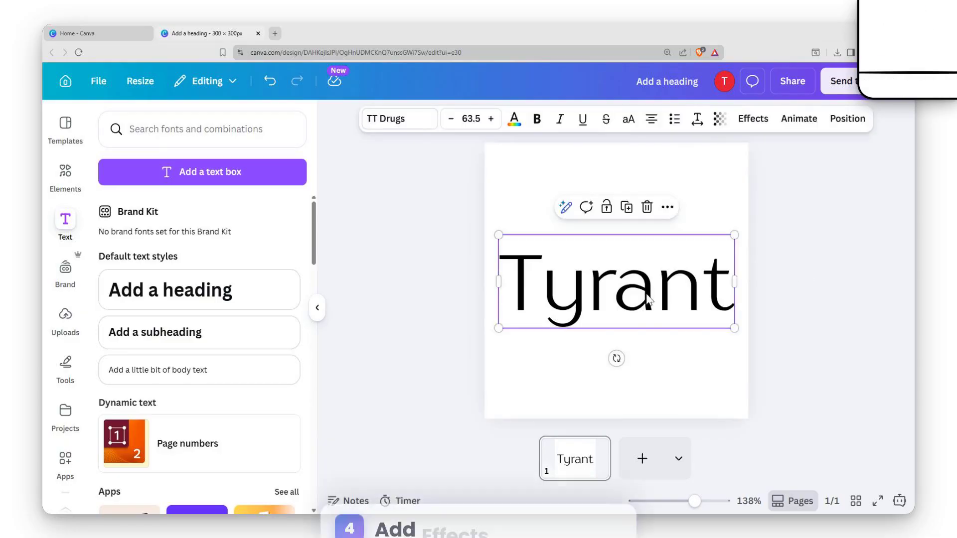
pyautogui.click(753, 118)
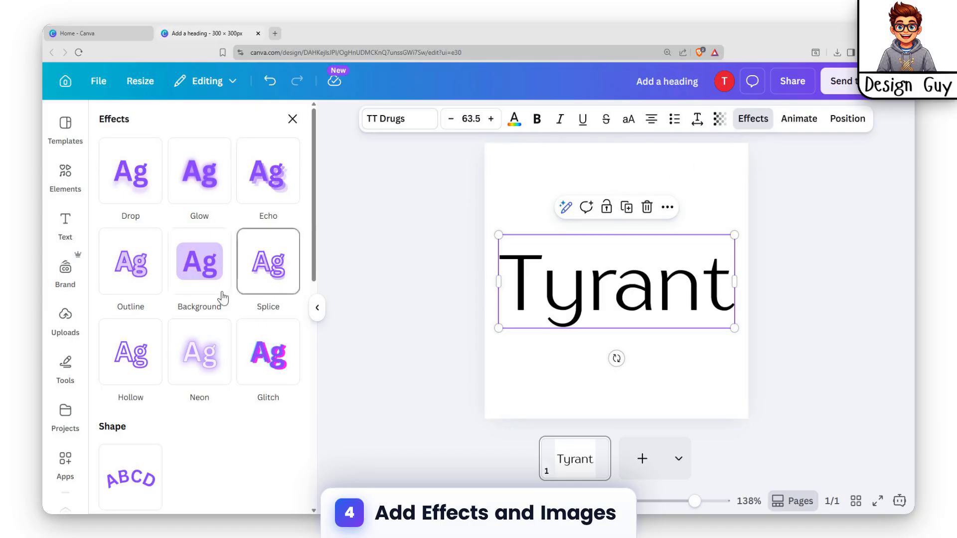
pyautogui.click(260, 274)
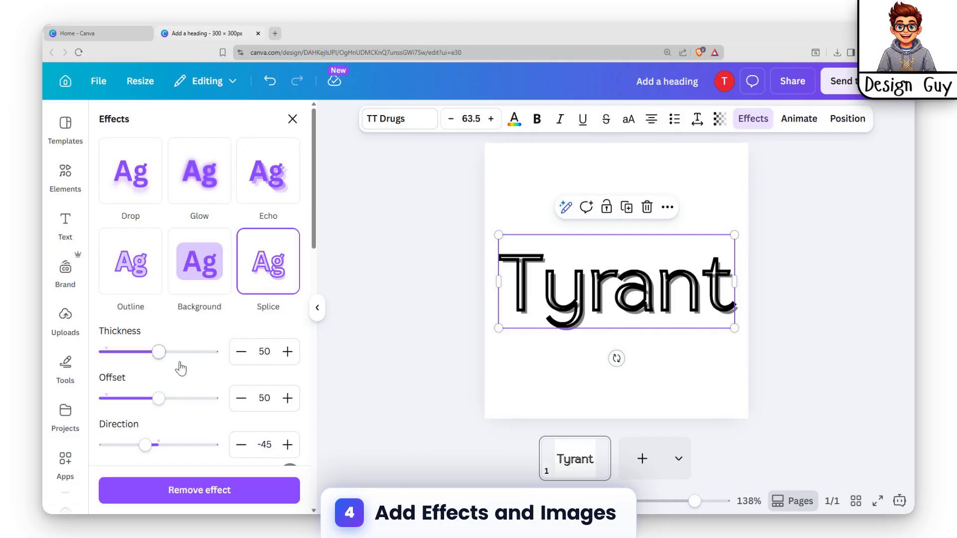
pyautogui.moveTo(158, 352); pyautogui.dragTo(122, 352)
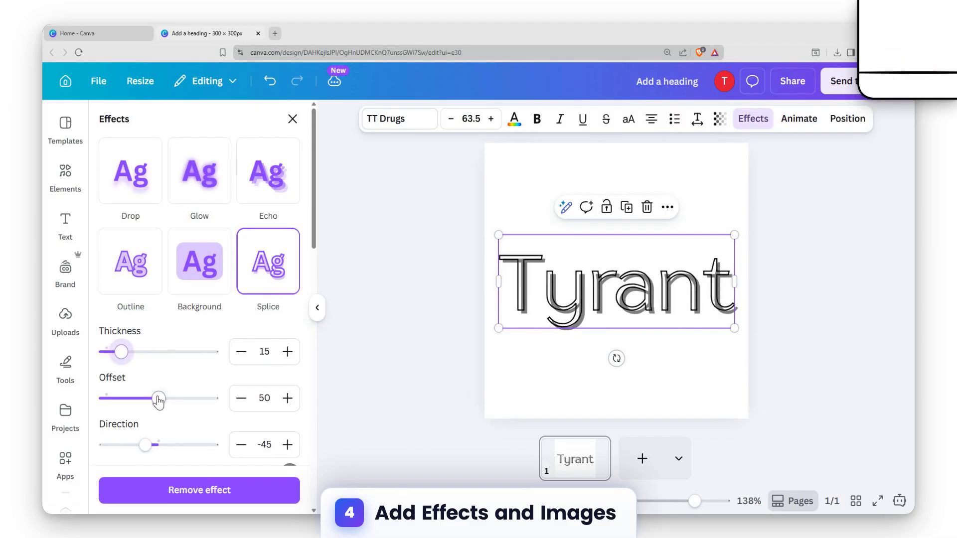
pyautogui.moveTo(159, 398); pyautogui.dragTo(136, 468)
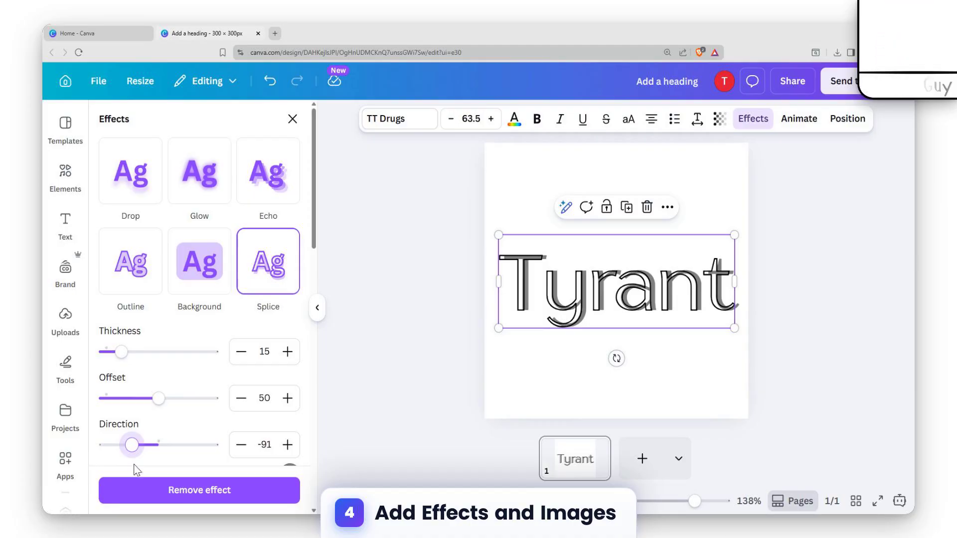
pyautogui.click(653, 384)
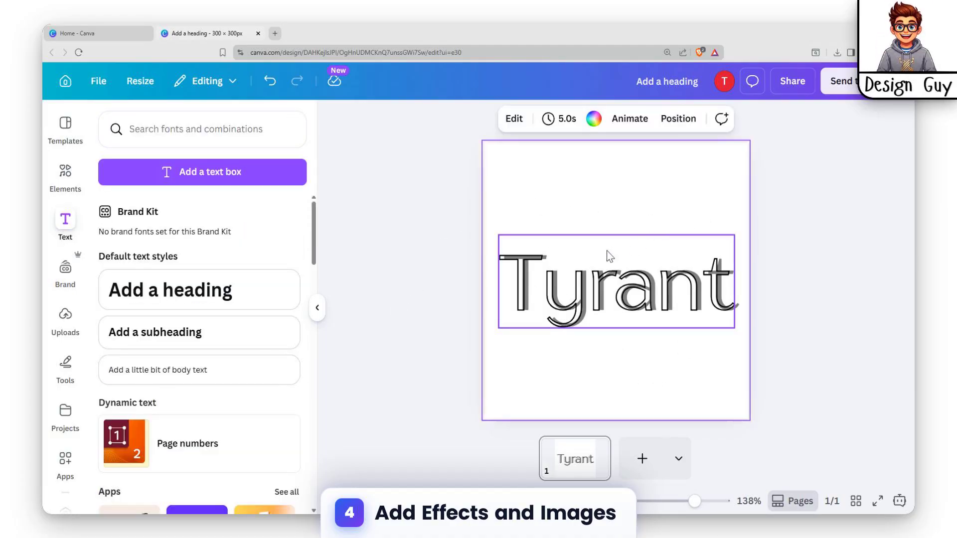
# Search the elements library for "tyrant".
pyautogui.click(56, 186)
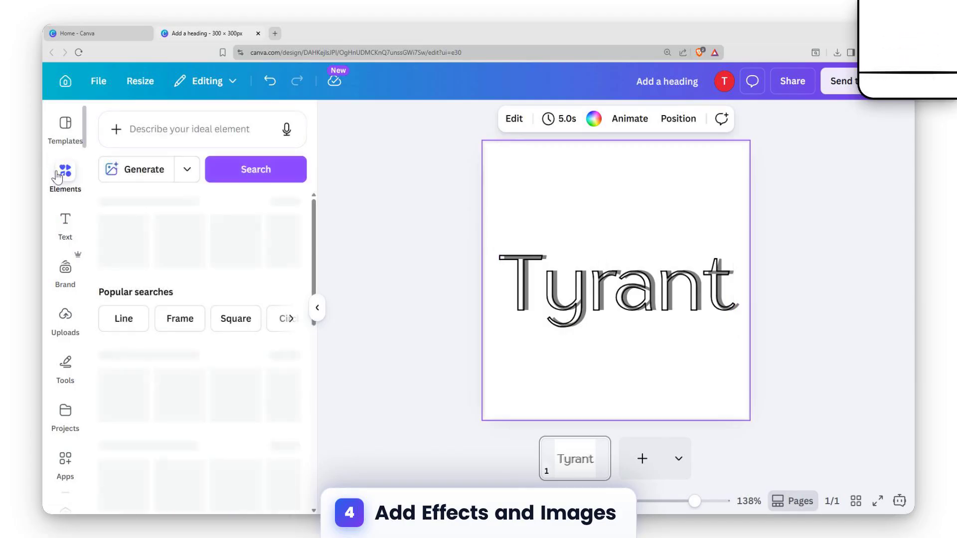
pyautogui.click(222, 130)
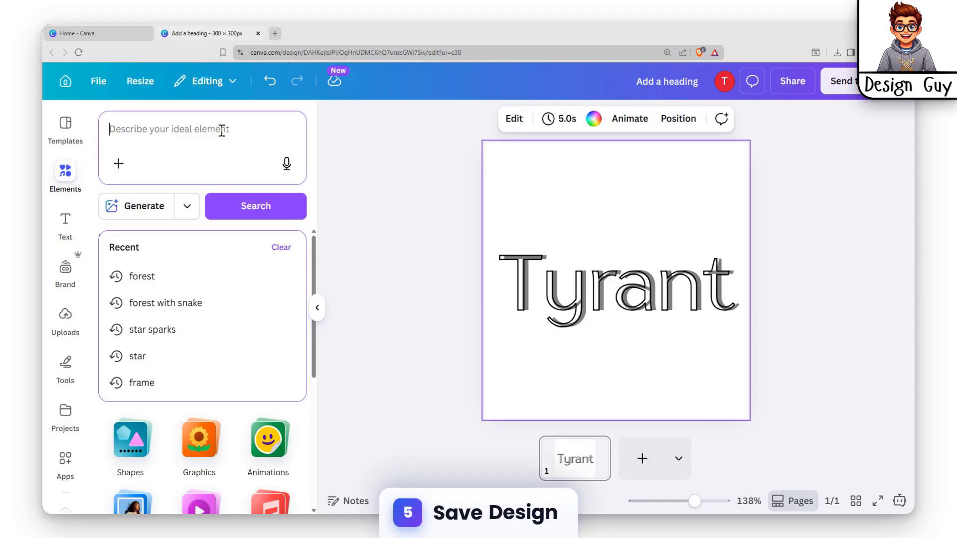
pyautogui.write('tyrant')
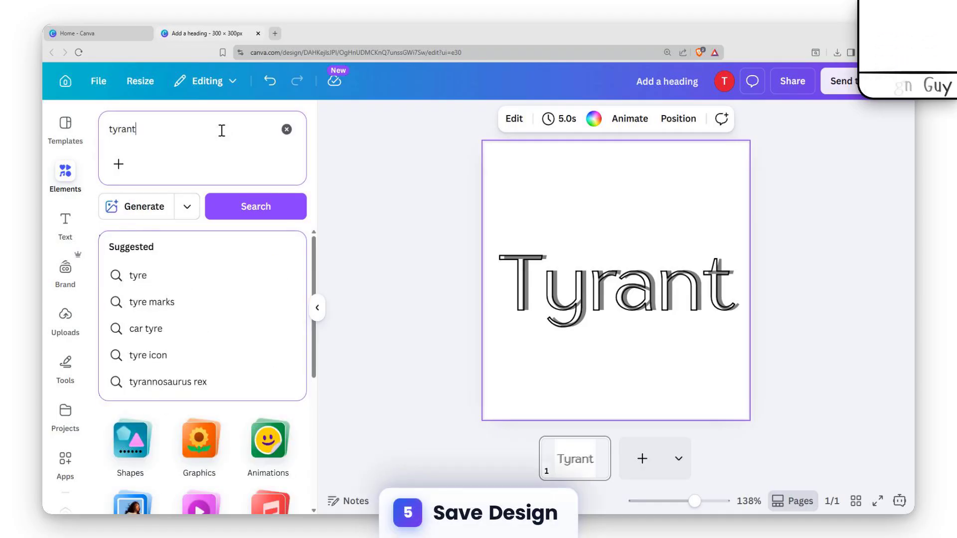
pyautogui.press('Return')
pyautogui.scroll(-3, 233, 364)
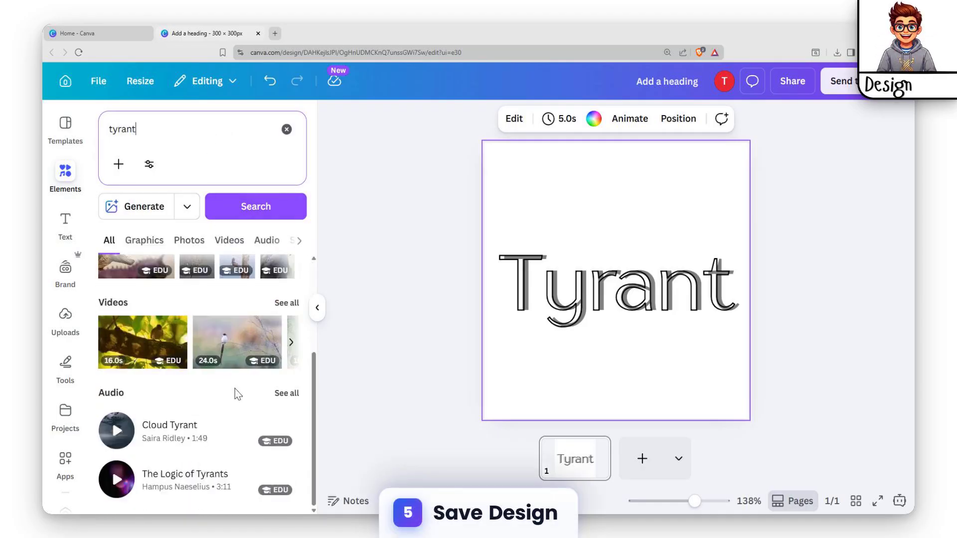
pyautogui.scroll(3, 235, 389)
# Restrict the results to graphics and add the illustration of the seated man in a black suit to the page.
pyautogui.click(185, 243)
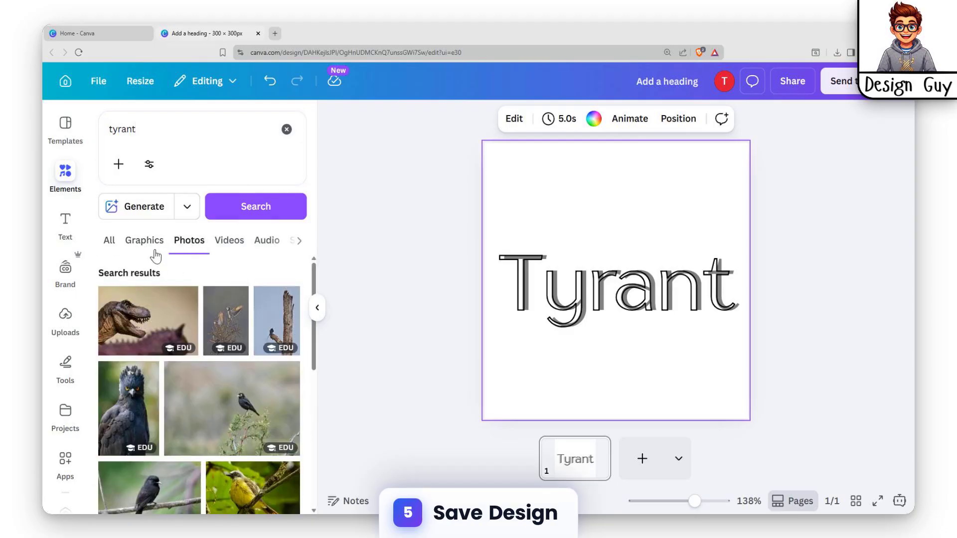
pyautogui.click(146, 242)
pyautogui.scroll(-5, 222, 410)
pyautogui.scroll(4, 223, 410)
pyautogui.scroll(-8, 228, 409)
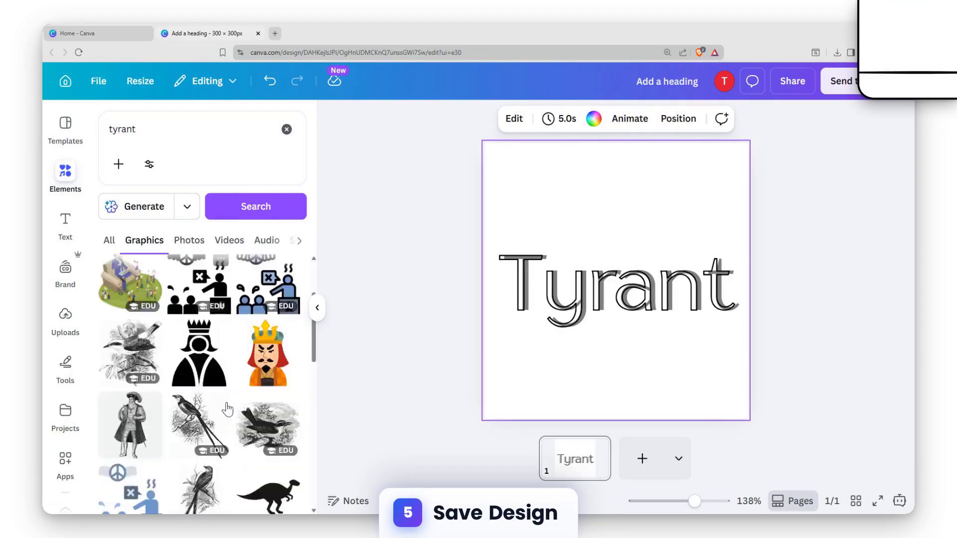
pyautogui.scroll(2, 239, 416)
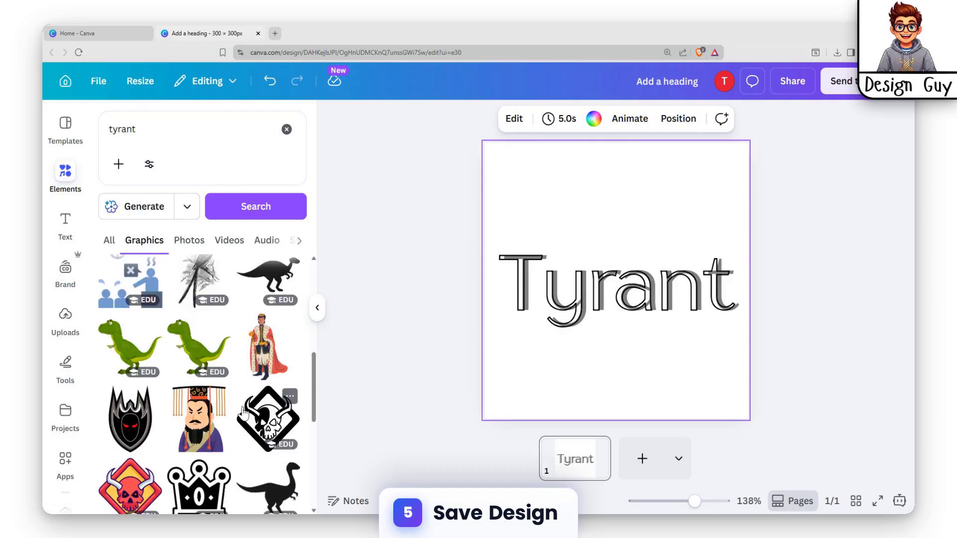
pyautogui.scroll(3, 247, 408)
pyautogui.scroll(3, 252, 401)
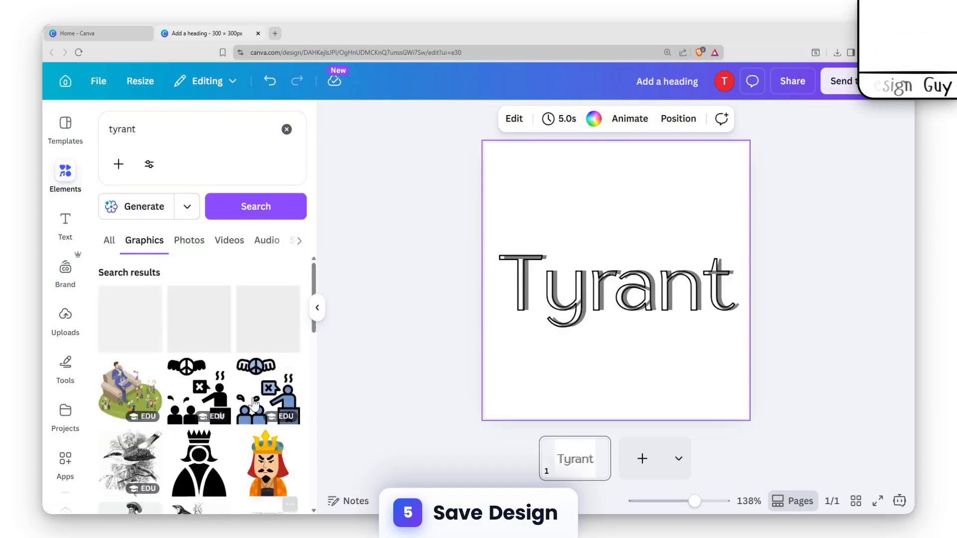
pyautogui.scroll(-6, 255, 404)
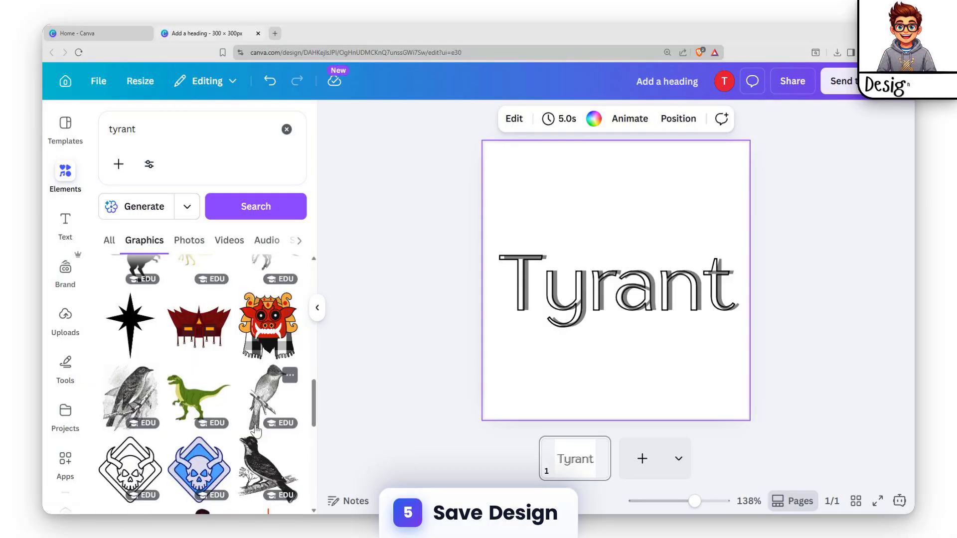
pyautogui.scroll(-6, 255, 430)
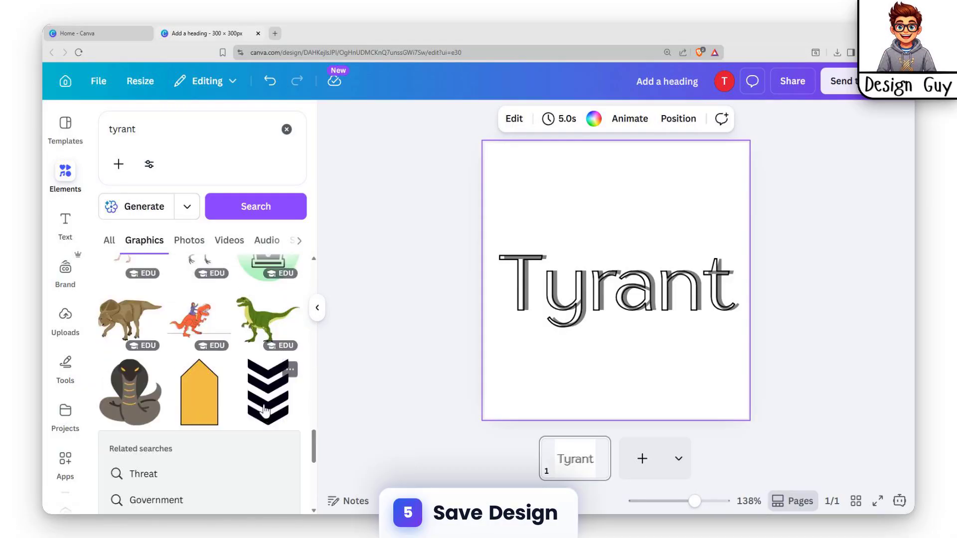
pyautogui.scroll(2, 261, 416)
pyautogui.click(131, 288)
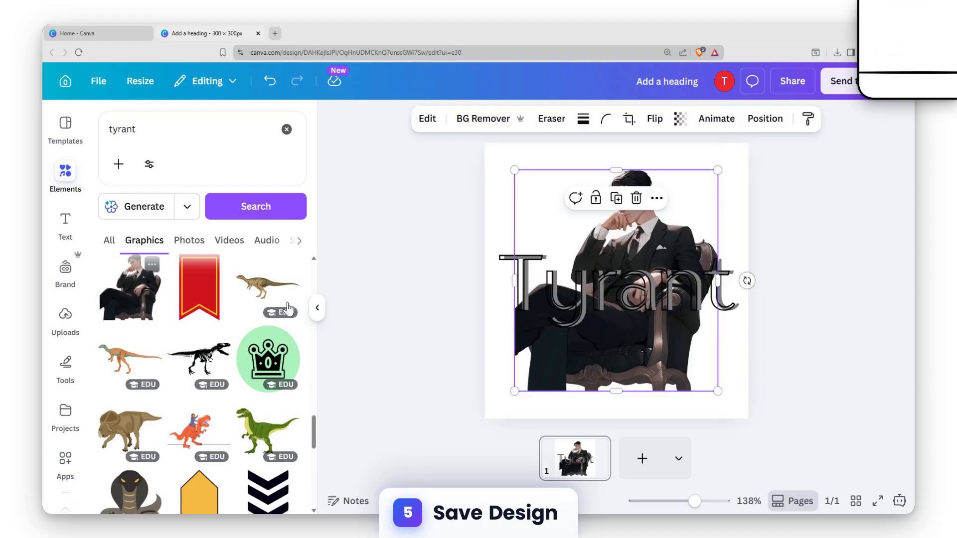
pyautogui.click(803, 181)
# Move the "Tyrant" heading up so it crosses the seated man's chest, horizontally centred on the page.
pyautogui.click(700, 217)
pyautogui.click(638, 282)
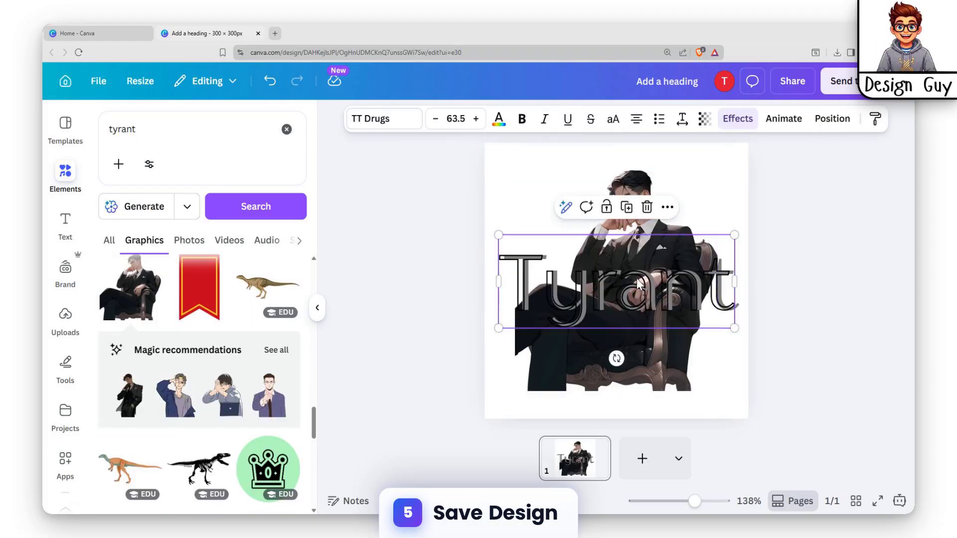
pyautogui.moveTo(639, 281); pyautogui.dragTo(648, 255)
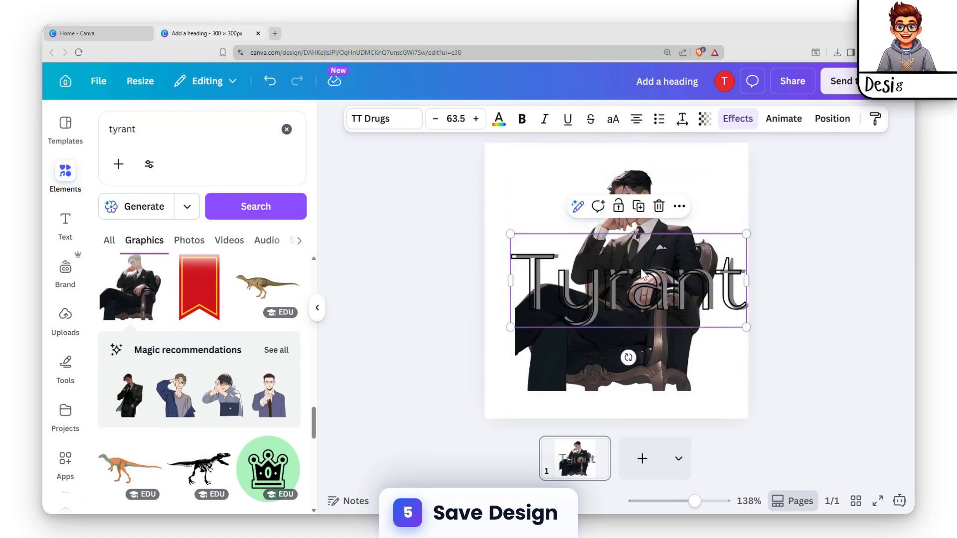
pyautogui.moveTo(642, 245); pyautogui.dragTo(627, 230)
pyautogui.click(838, 199)
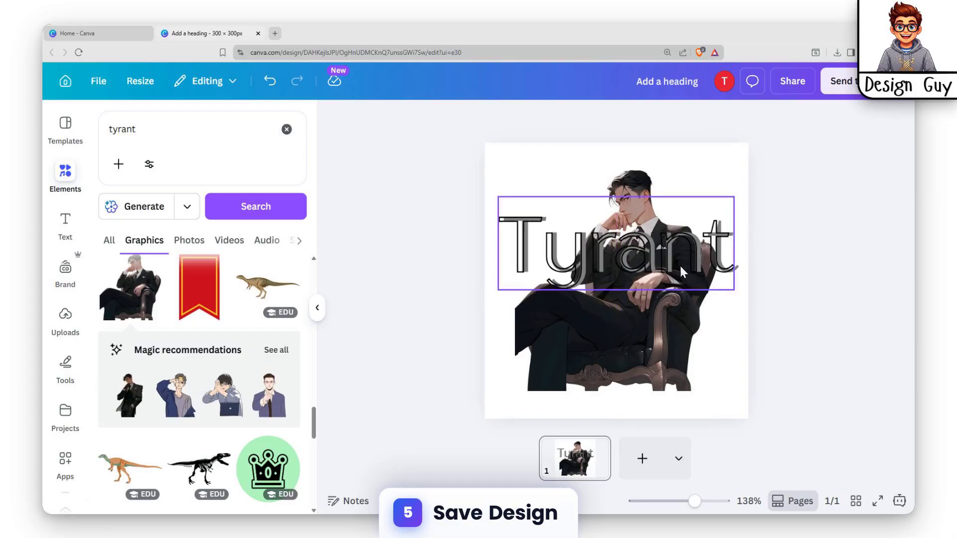
# Add a blank second page to the design and make it the current page.
pyautogui.click(643, 460)
pyautogui.click(553, 456)
pyautogui.click(623, 464)
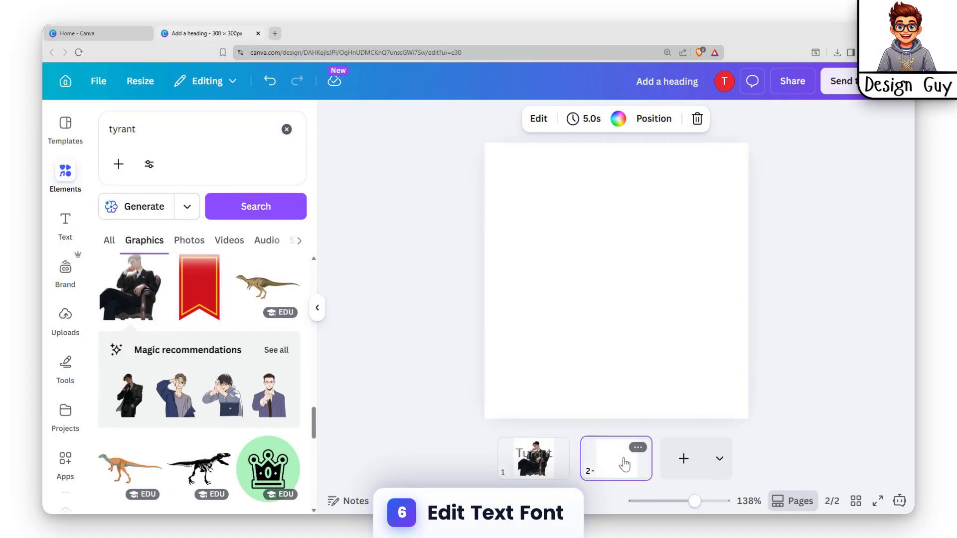
# Add a heading reading "BOSS" to the blank second page.
pyautogui.moveTo(165, 143); pyautogui.dragTo(46, 131)
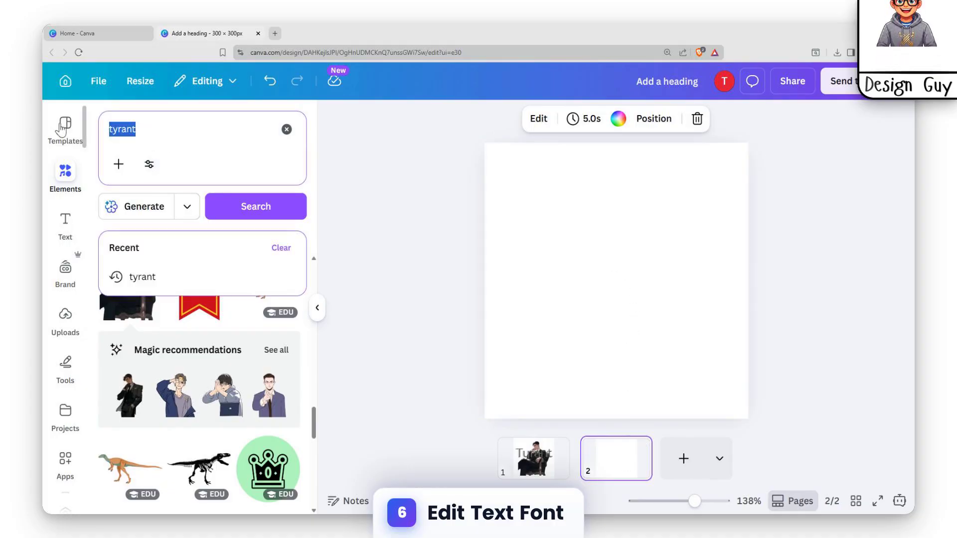
pyautogui.click(689, 242)
pyautogui.click(75, 219)
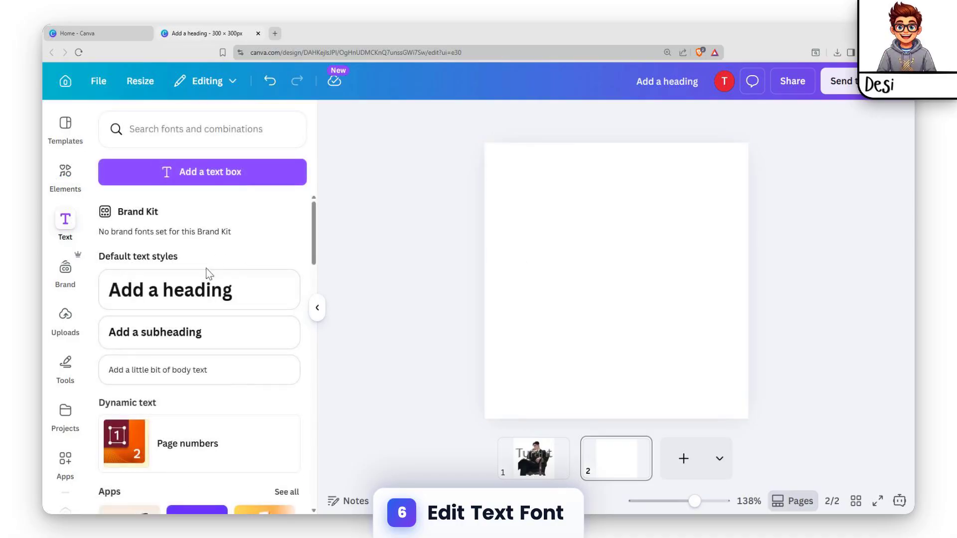
pyautogui.click(202, 289)
pyautogui.write('BOSS')
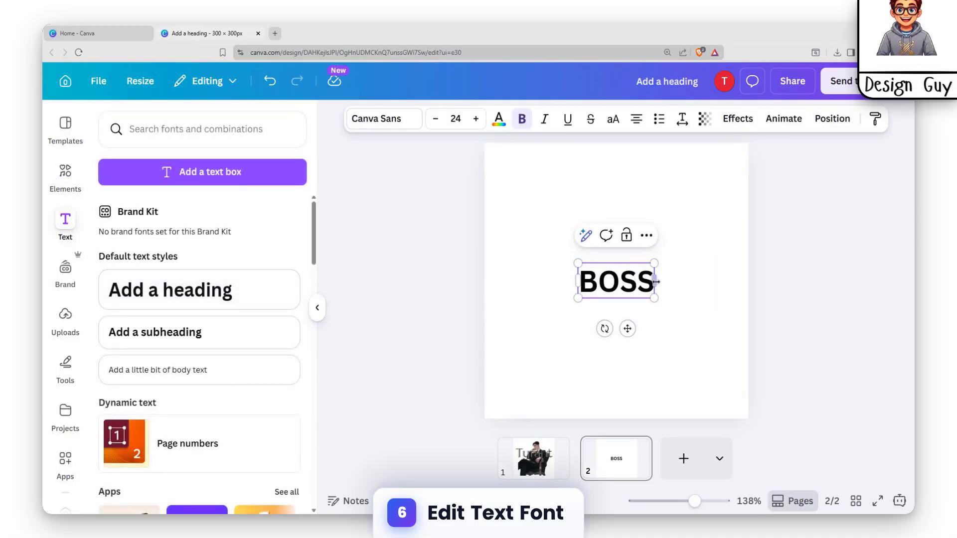
pyautogui.click(680, 272)
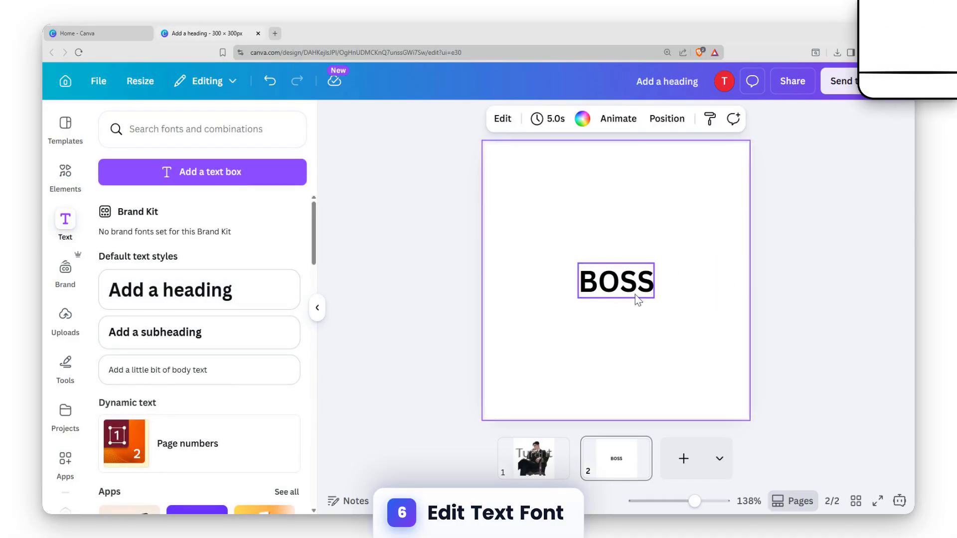
# Set the font of the "BOSS" heading to Anton.
pyautogui.click(616, 290)
pyautogui.click(380, 122)
pyautogui.scroll(-2, 199, 306)
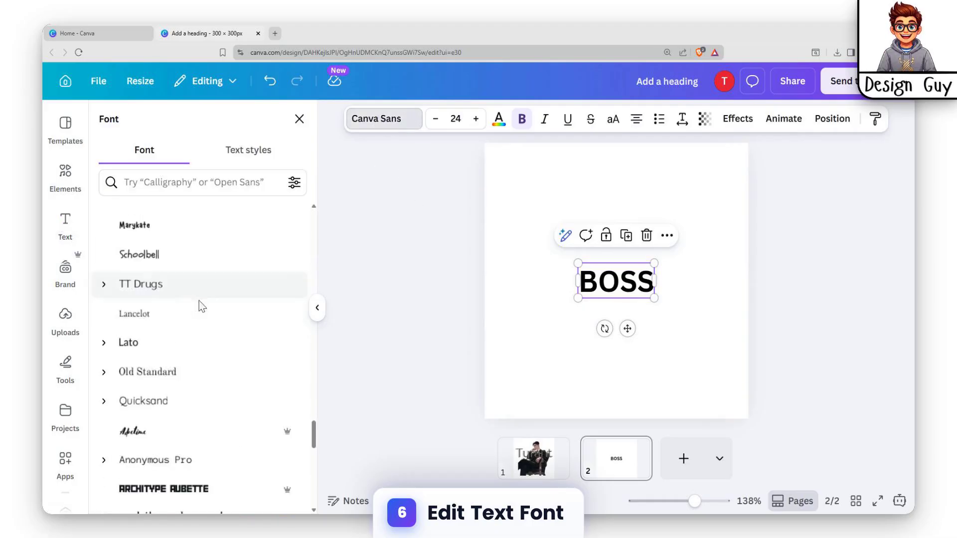
pyautogui.scroll(-4, 87, 436)
pyautogui.scroll(-3, 192, 314)
pyautogui.scroll(15, 192, 304)
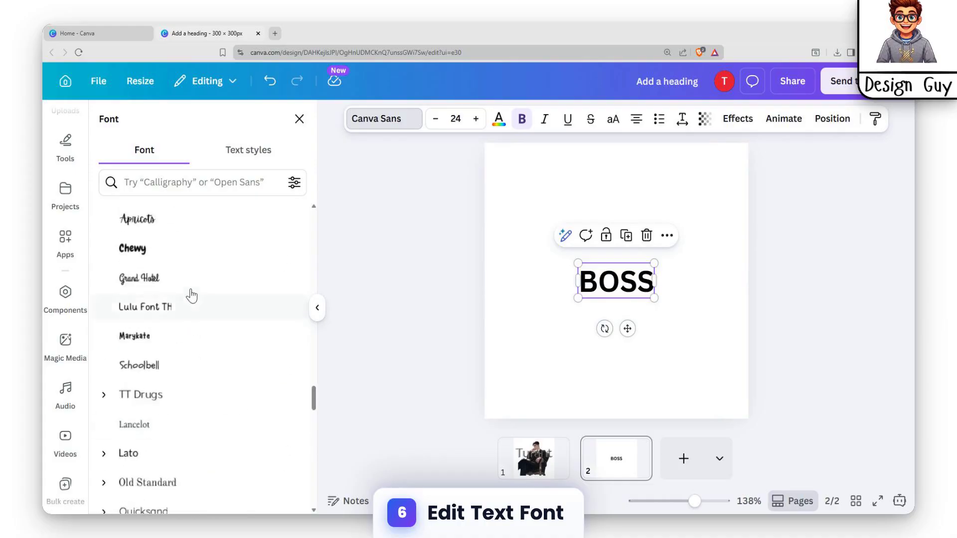
pyautogui.scroll(-8, 191, 295)
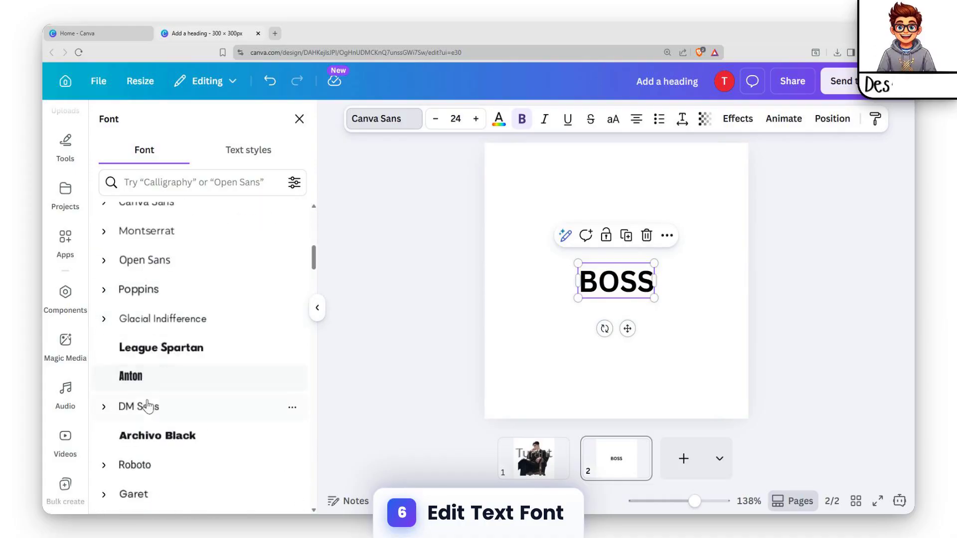
pyautogui.click(132, 377)
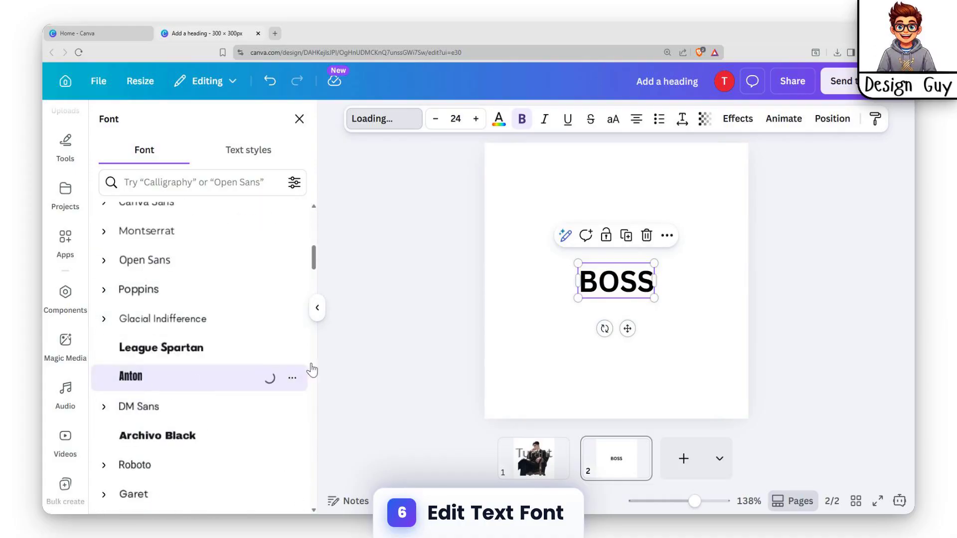
pyautogui.click(663, 289)
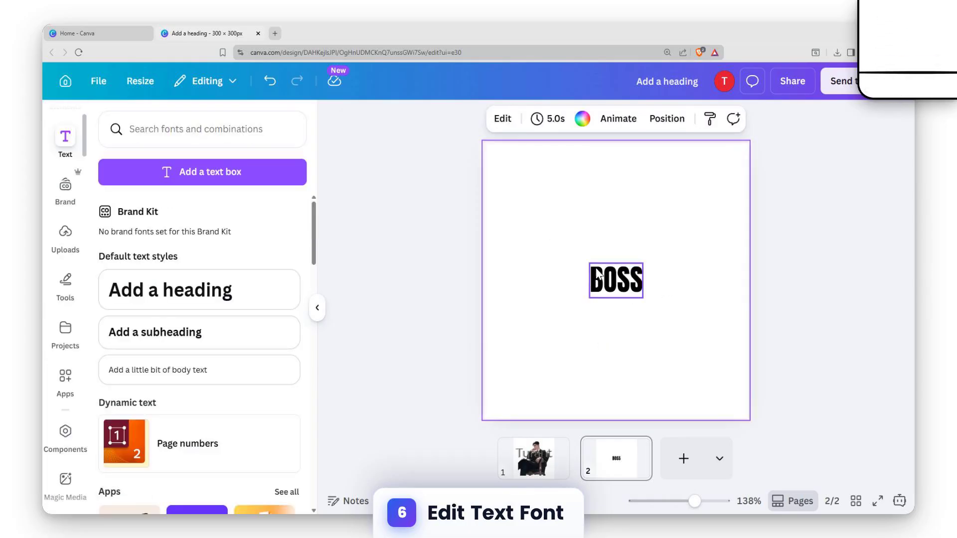
# Scale the "BOSS" heading up to a font size of about 65 and position it around the middle of the page.
pyautogui.click(593, 287)
pyautogui.moveTo(590, 263); pyautogui.dragTo(695, 281)
pyautogui.moveTo(638, 231); pyautogui.dragTo(637, 273)
pyautogui.click(757, 253)
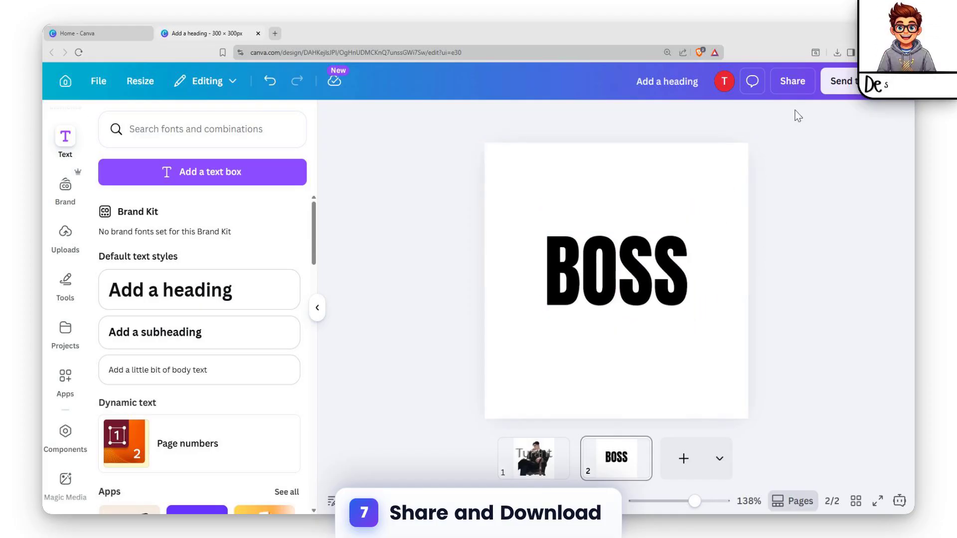
pyautogui.click(795, 83)
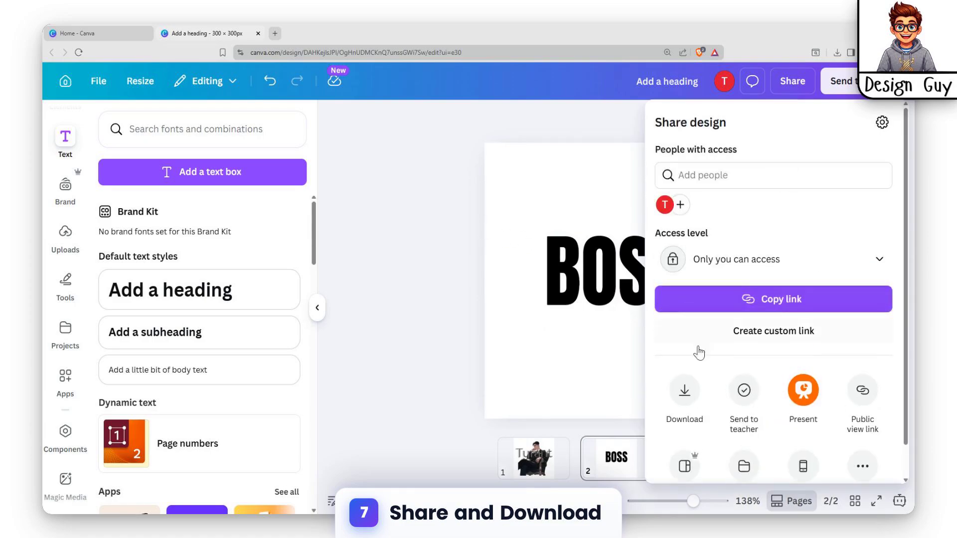
pyautogui.click(502, 354)
pyautogui.click(637, 279)
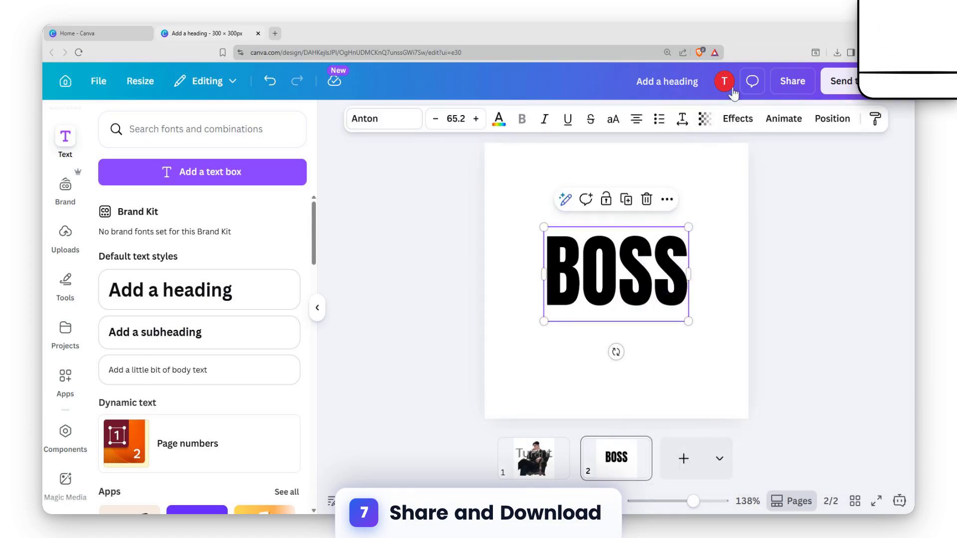
# Download only page 2 as a PNG at size 3.125 (938 × 938 px) with a transparent background.
pyautogui.click(800, 85)
pyautogui.click(683, 387)
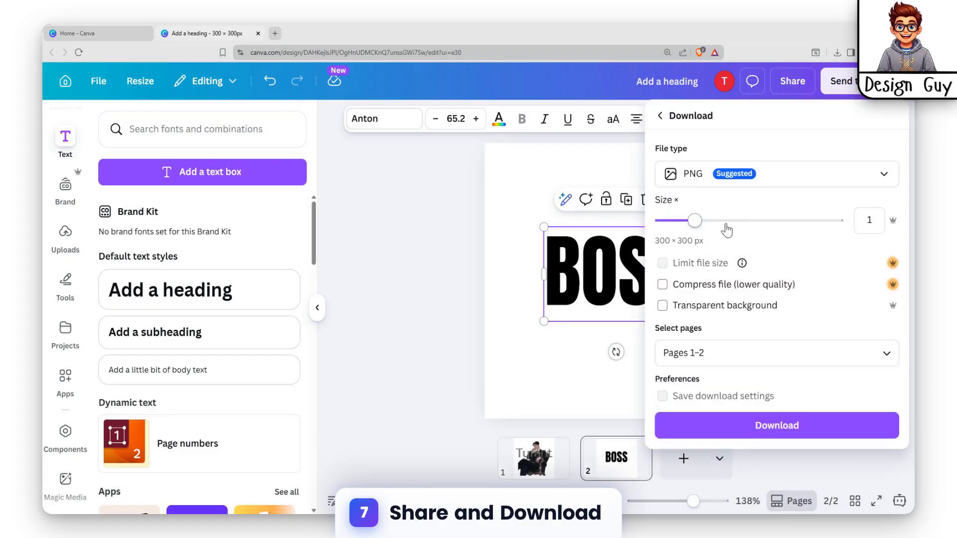
pyautogui.click(676, 353)
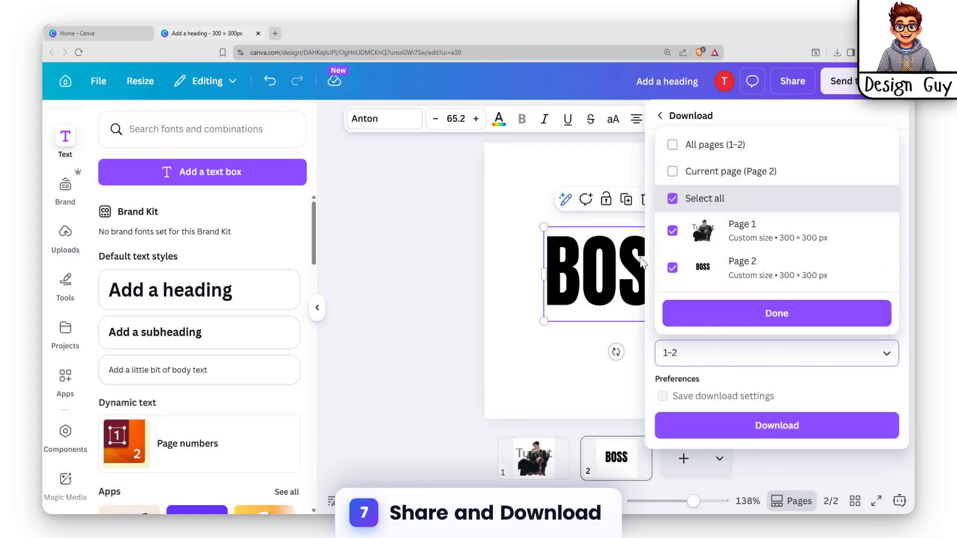
pyautogui.click(672, 269)
pyautogui.click(672, 270)
pyautogui.click(673, 230)
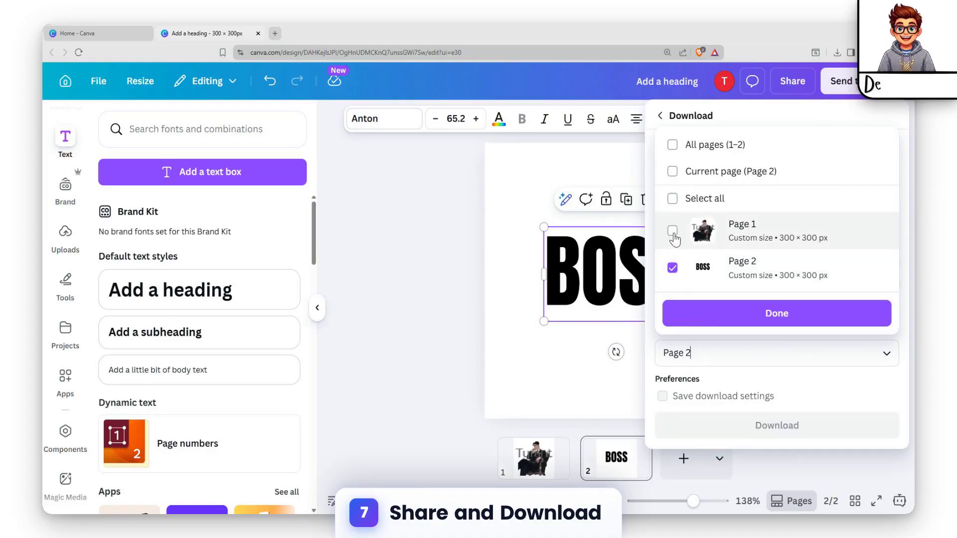
pyautogui.click(794, 324)
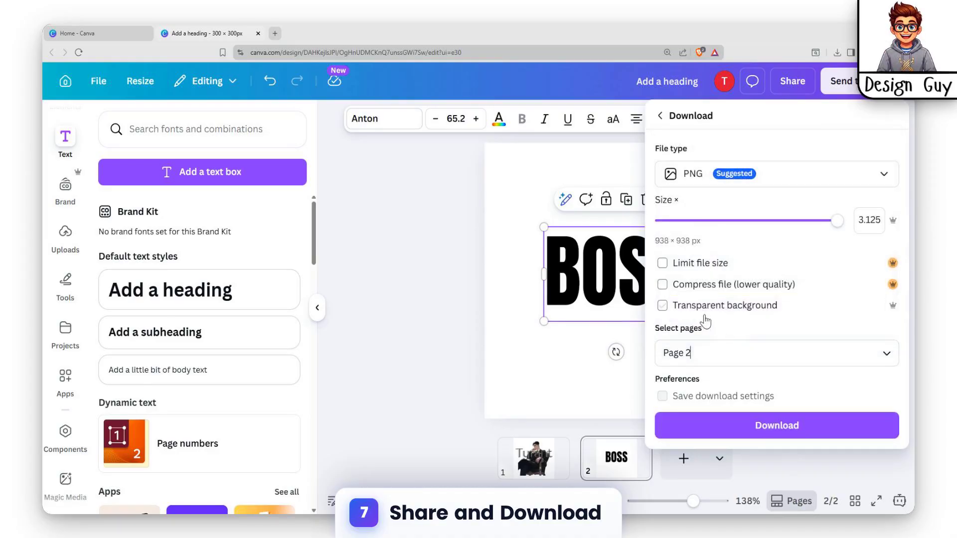
pyautogui.click(663, 306)
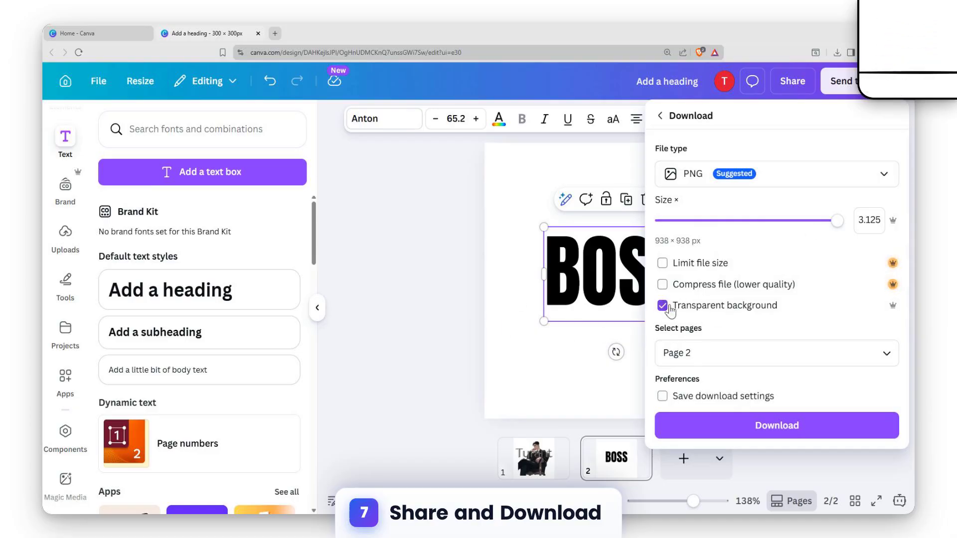
pyautogui.click(823, 428)
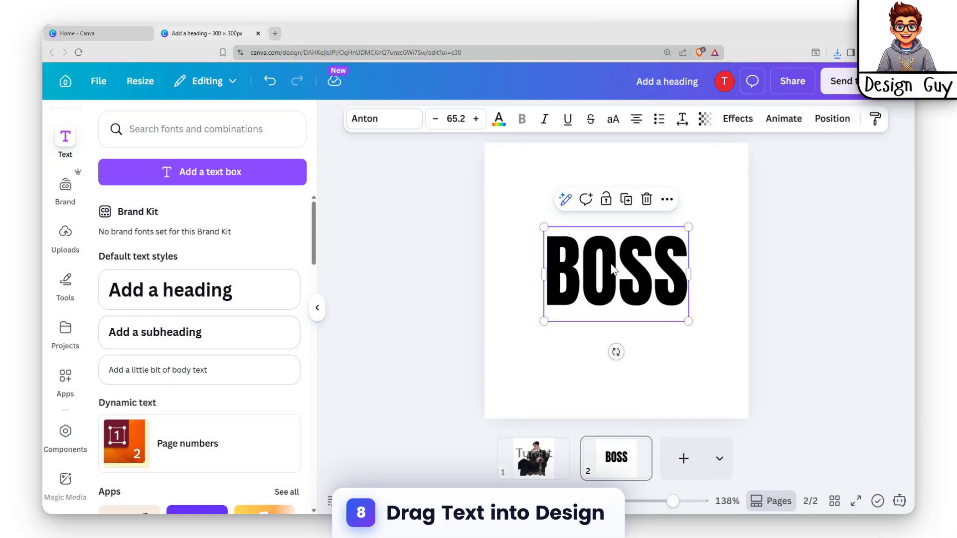
# Remove the second page with its "BOSS" heading and place the downloaded BOSS image on the remaining page.
pyautogui.press('Delete')
pyautogui.click(601, 458)
pyautogui.press('Delete')
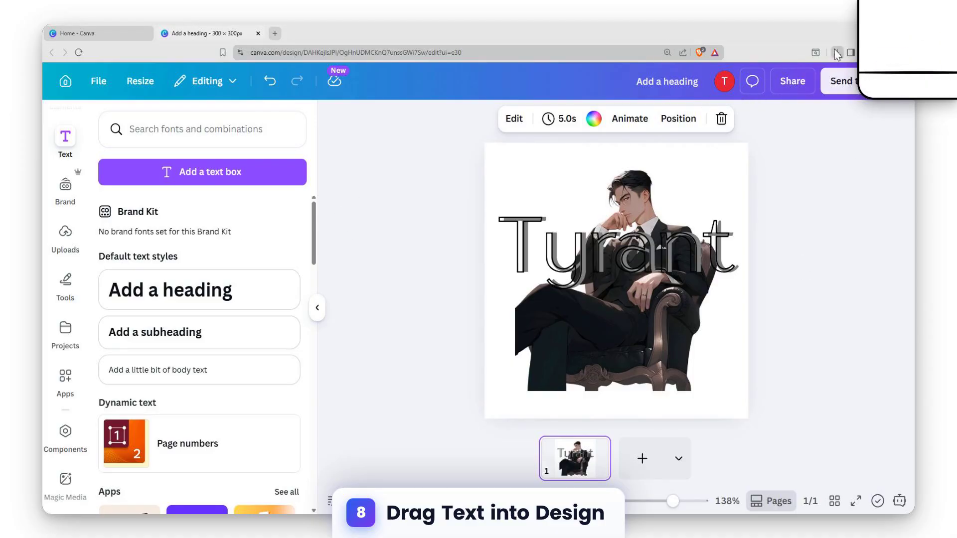
pyautogui.moveTo(759, 96); pyautogui.dragTo(611, 301)
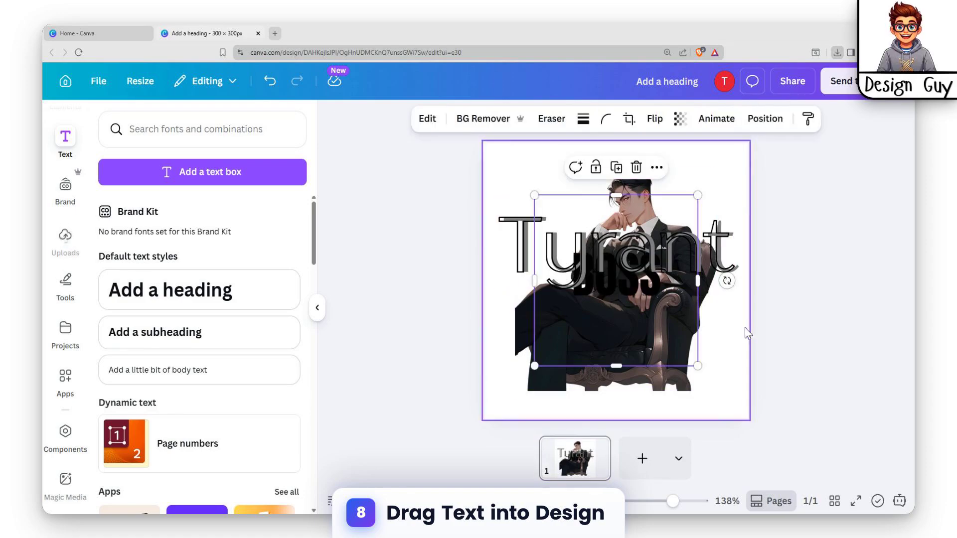
# Try to move the BOSS image onto a new second page and undo the move.
pyautogui.click(635, 285)
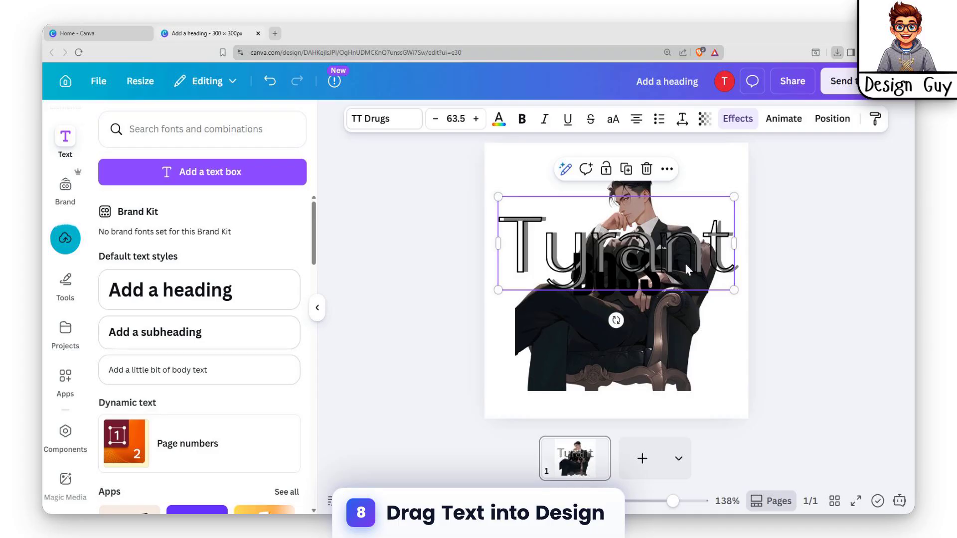
pyautogui.click(625, 366)
pyautogui.moveTo(636, 342); pyautogui.dragTo(654, 462)
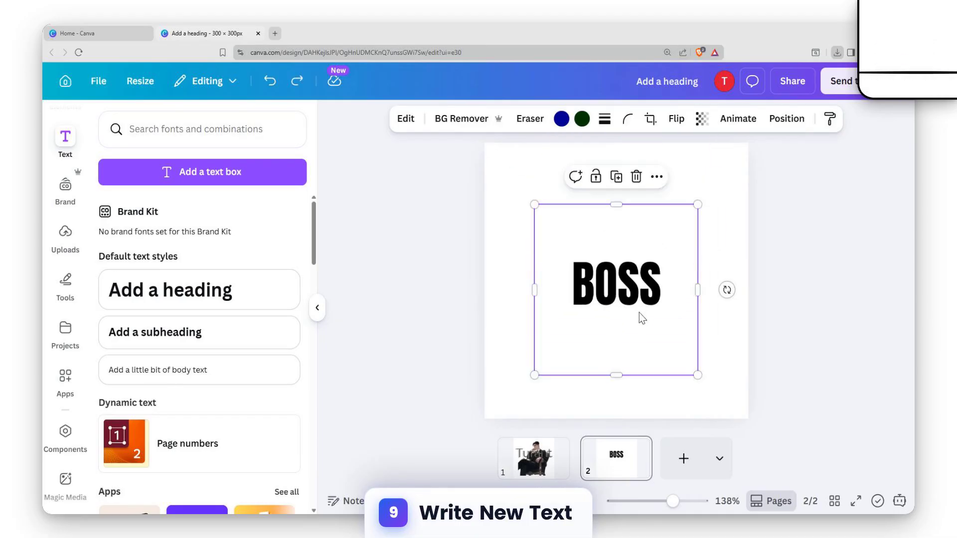
pyautogui.hotkey('ctrl', 'z')
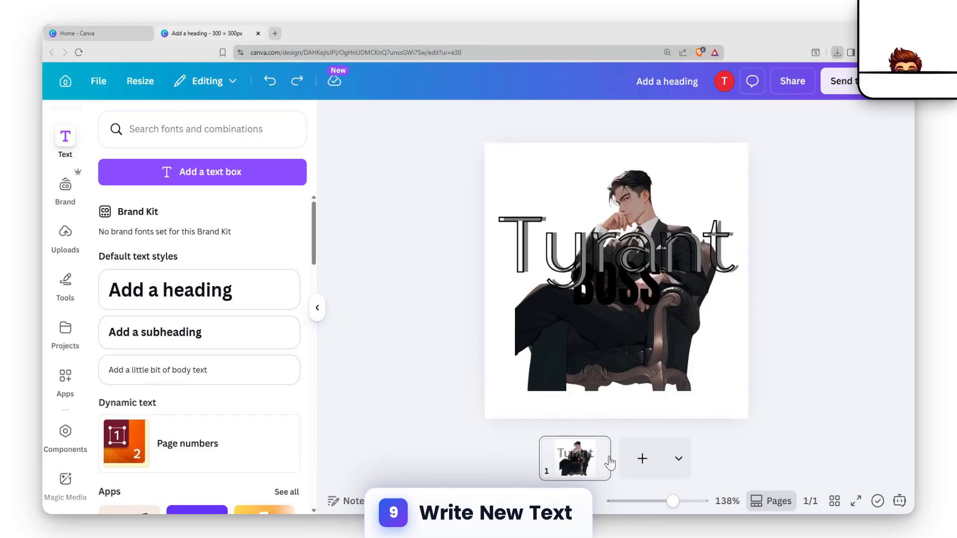
# Move the BOSS image to the page's upper left, above the "Tyrant" heading and beside the man's head.
pyautogui.click(613, 307)
pyautogui.moveTo(612, 310); pyautogui.dragTo(560, 216)
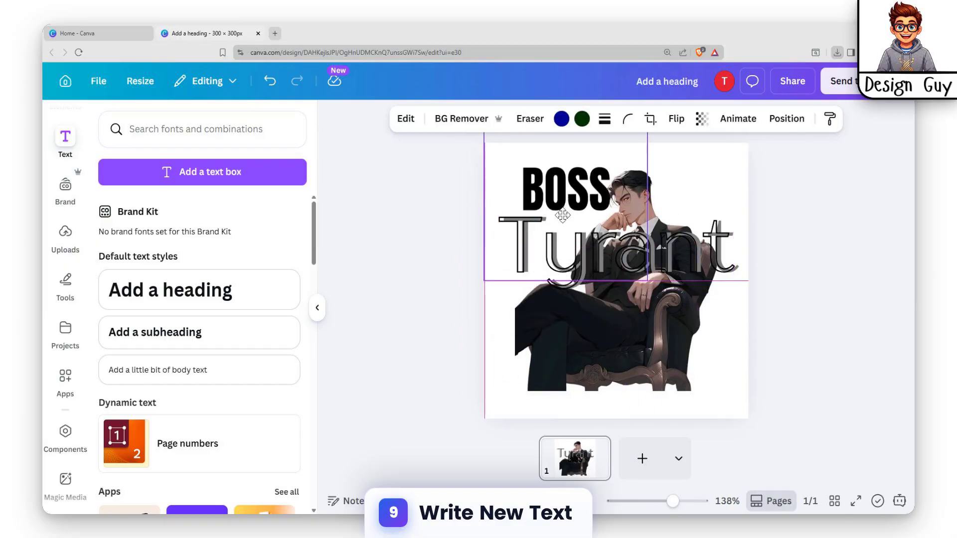
pyautogui.click(802, 278)
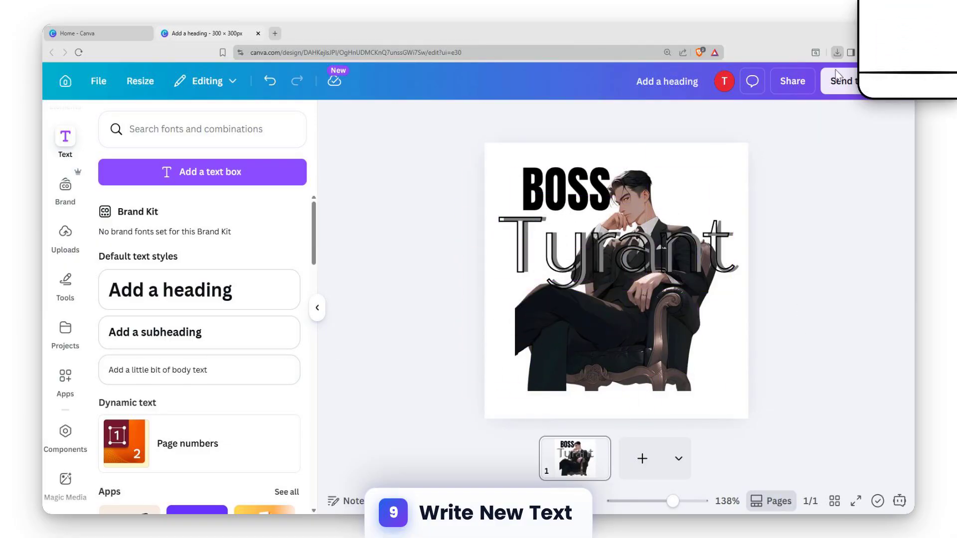
# Search the Canva apps for "image blend" and open the Blend Image app.
pyautogui.click(568, 197)
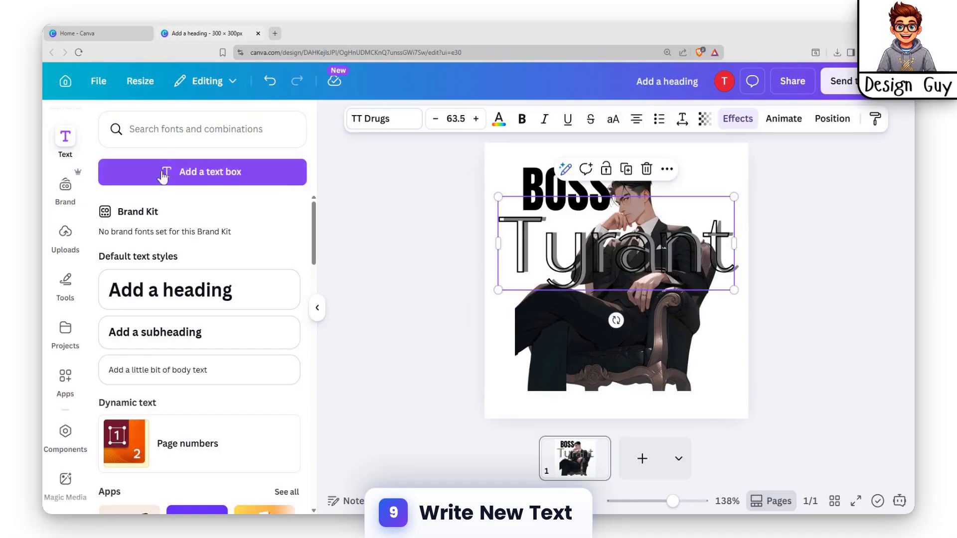
pyautogui.click(68, 397)
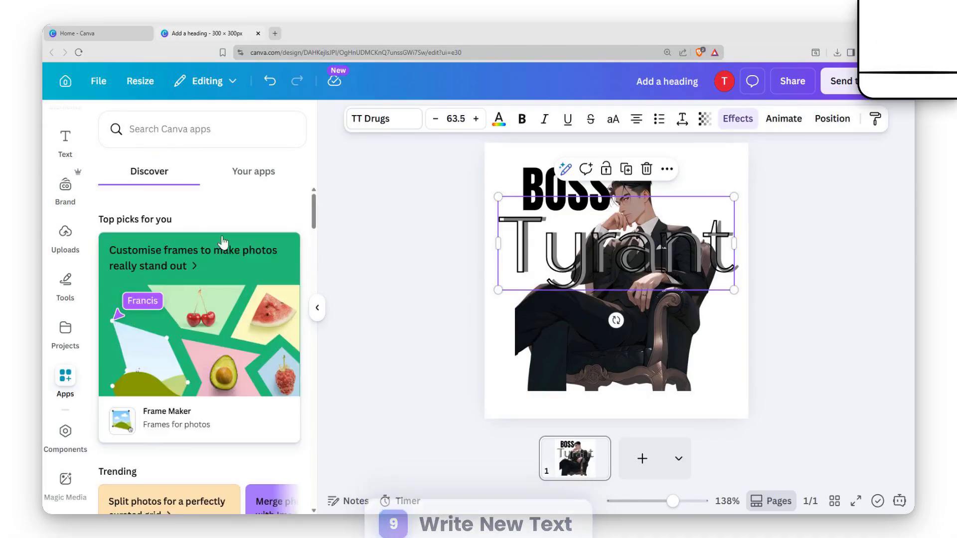
pyautogui.click(222, 132)
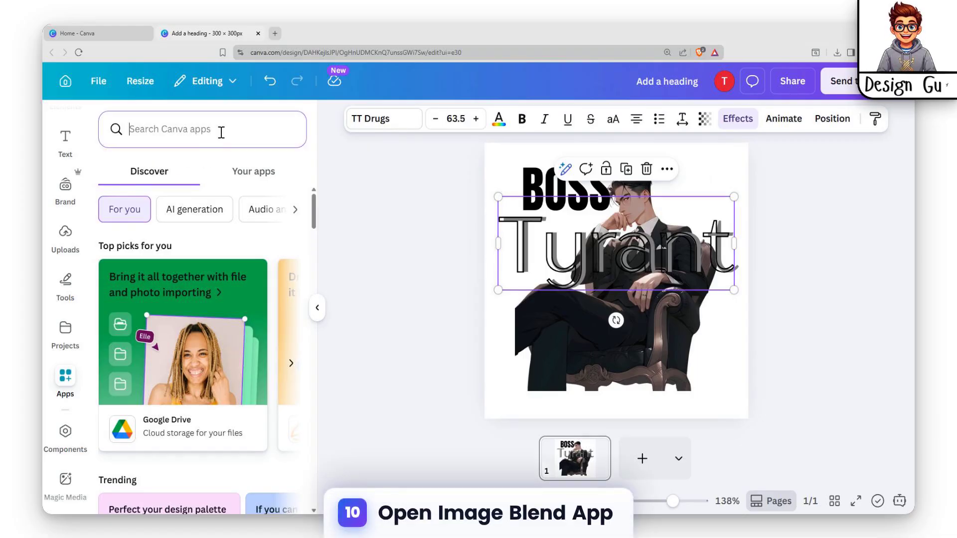
pyautogui.write('image blend')
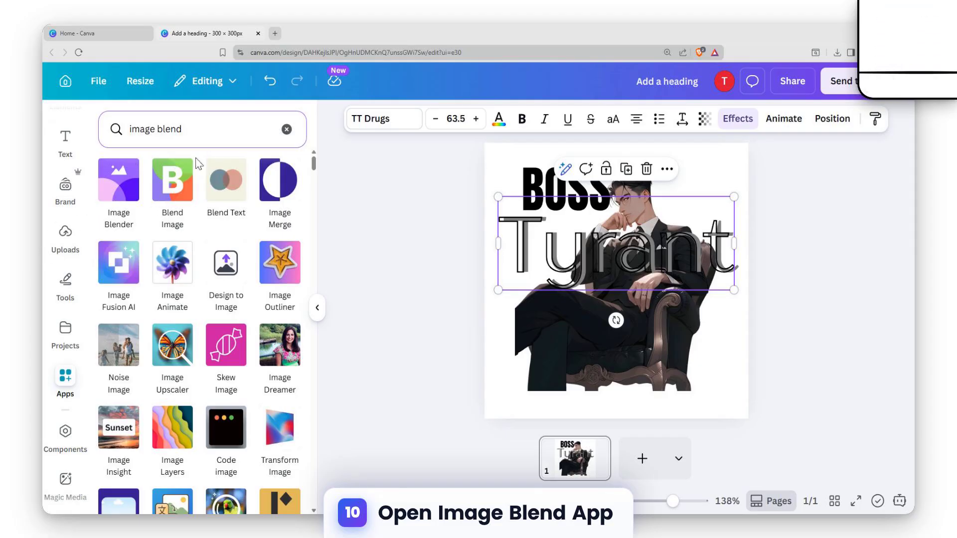
pyautogui.click(157, 195)
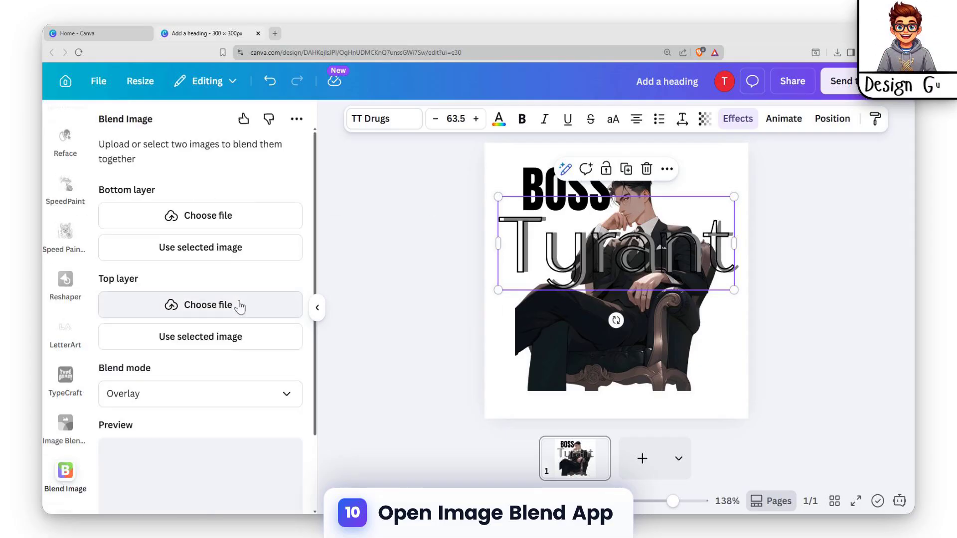
# Use the BOSS image as the blend's top layer and the seated man illustration as its bottom layer.
pyautogui.click(529, 169)
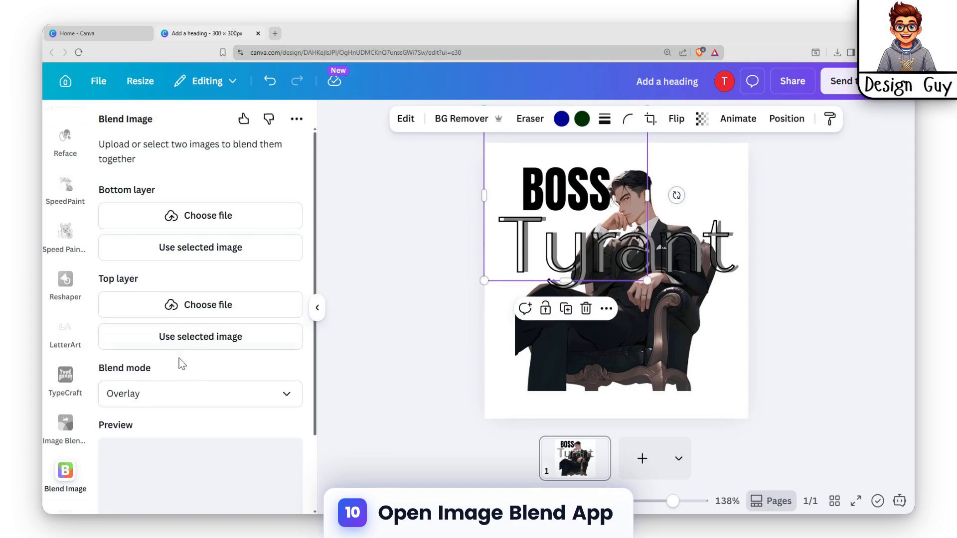
pyautogui.click(213, 345)
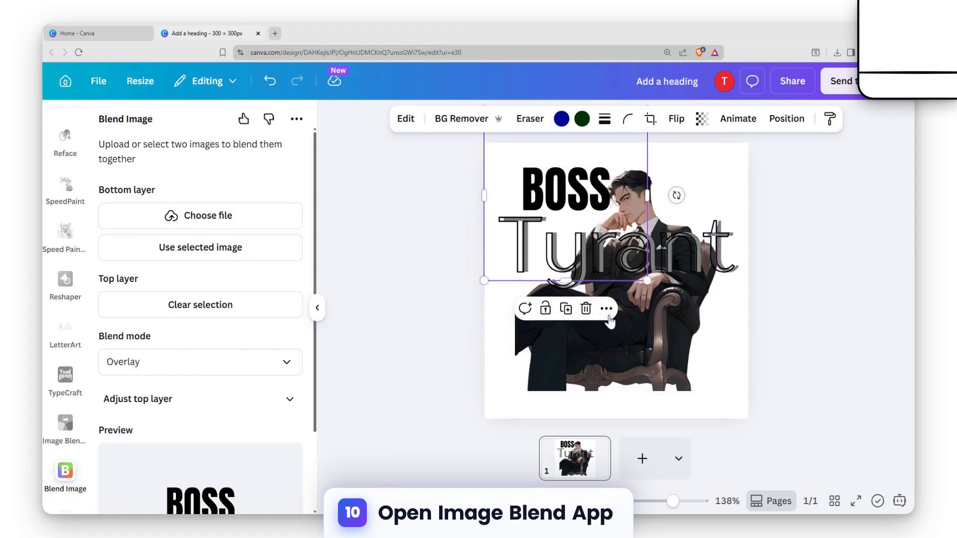
pyautogui.click(654, 356)
pyautogui.scroll(-2, 245, 419)
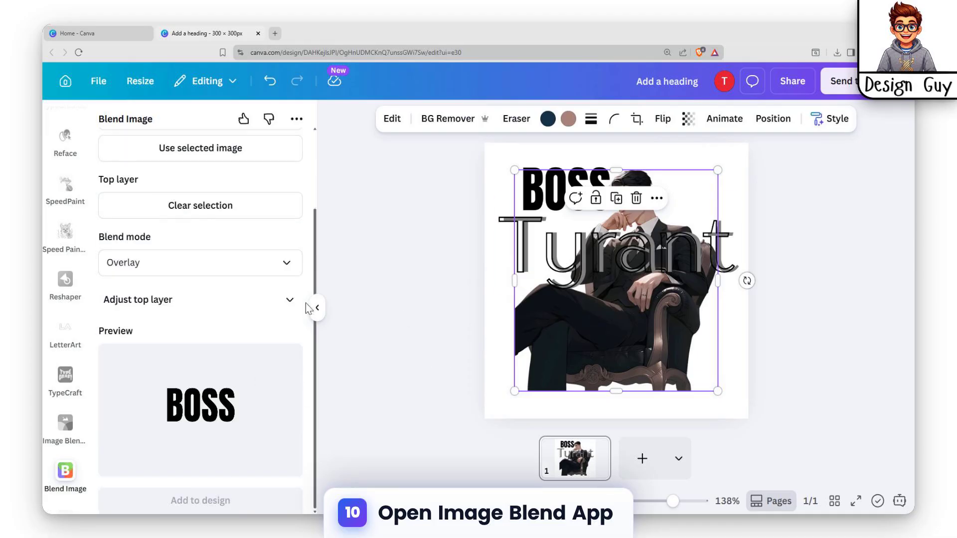
pyautogui.scroll(2, 189, 277)
pyautogui.click(209, 259)
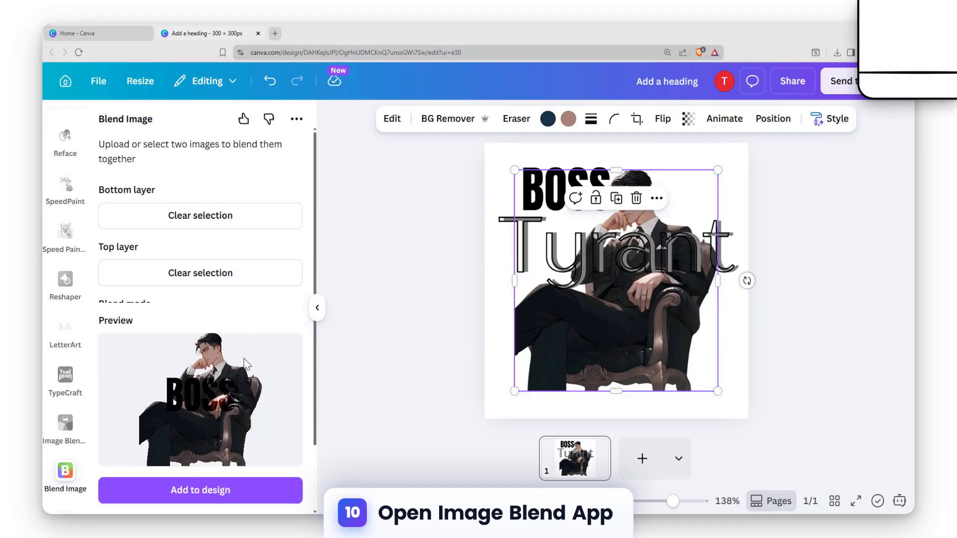
pyautogui.scroll(-2, 271, 352)
pyautogui.scroll(2, 260, 343)
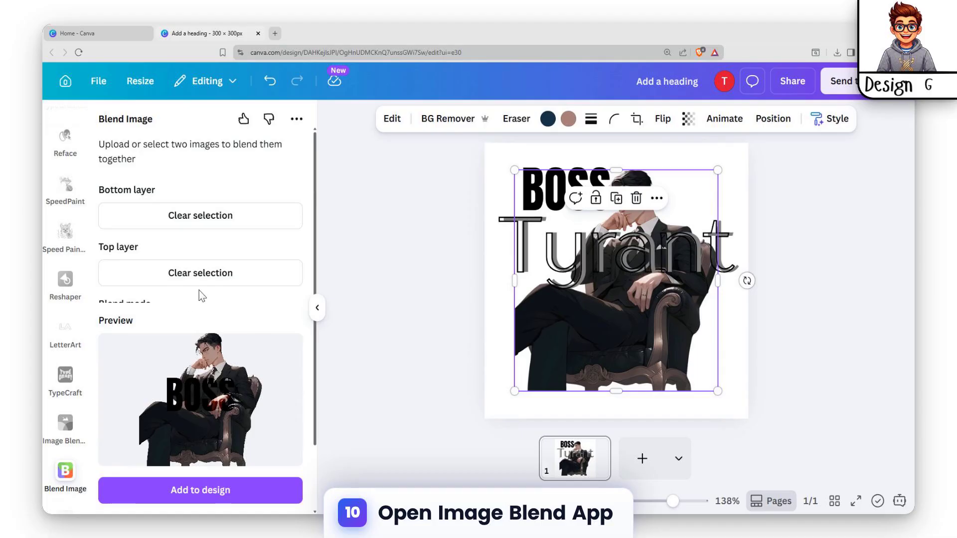
# Try the Lighten blend mode on the BOSS and seated man blend.
pyautogui.scroll(-2, 202, 296)
pyautogui.click(219, 261)
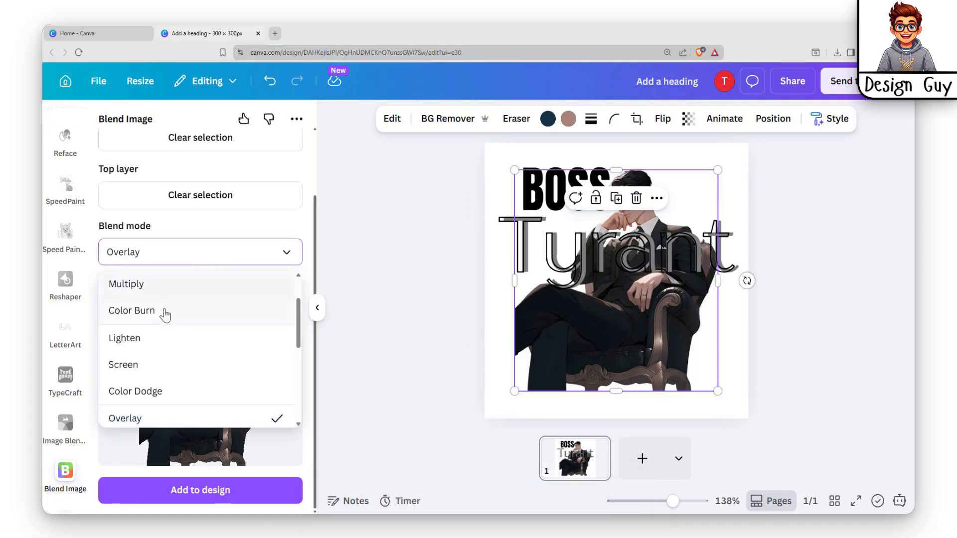
pyautogui.click(189, 340)
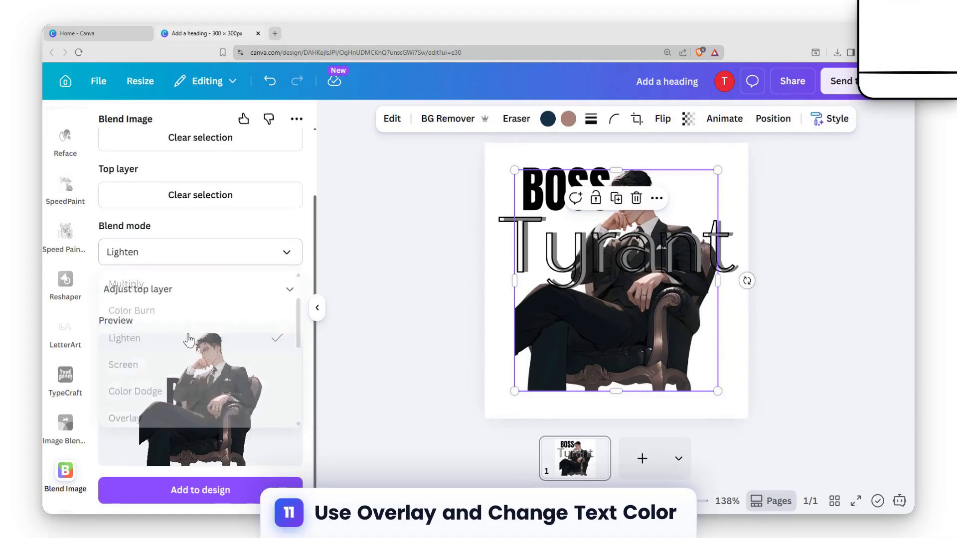
pyautogui.click(216, 258)
pyautogui.click(277, 226)
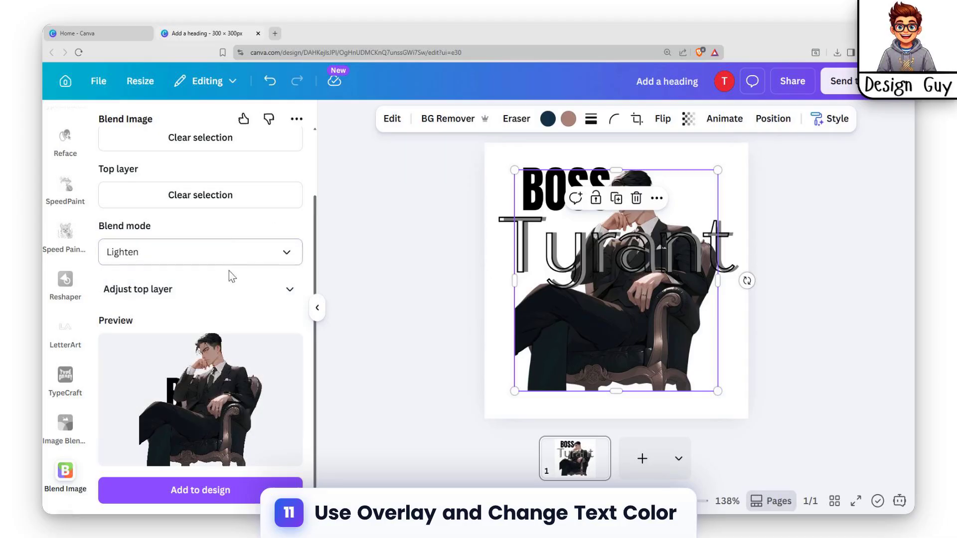
# Look through the remaining blend modes and set the blend back to Overlay.
pyautogui.scroll(2, 255, 280)
pyautogui.scroll(-2, 255, 283)
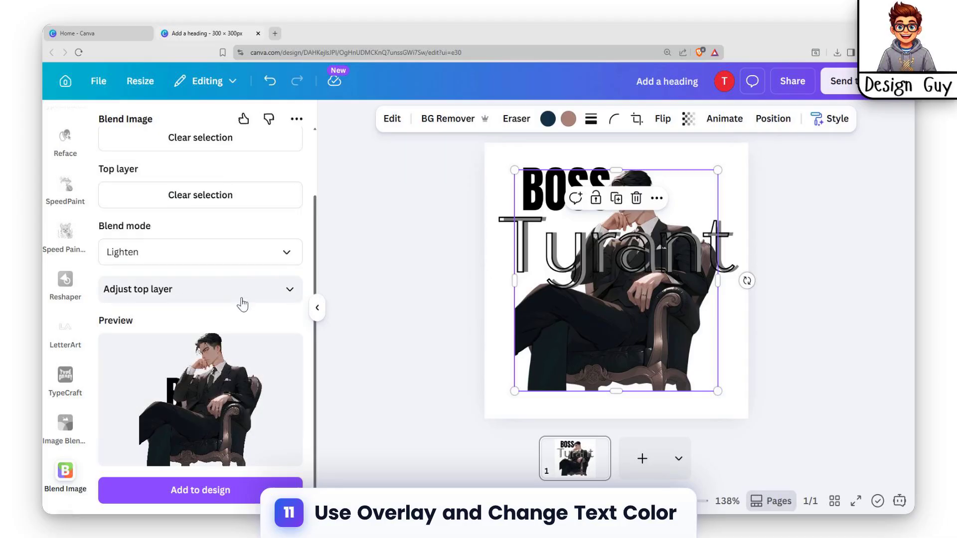
pyautogui.click(250, 252)
pyautogui.scroll(-3, 219, 344)
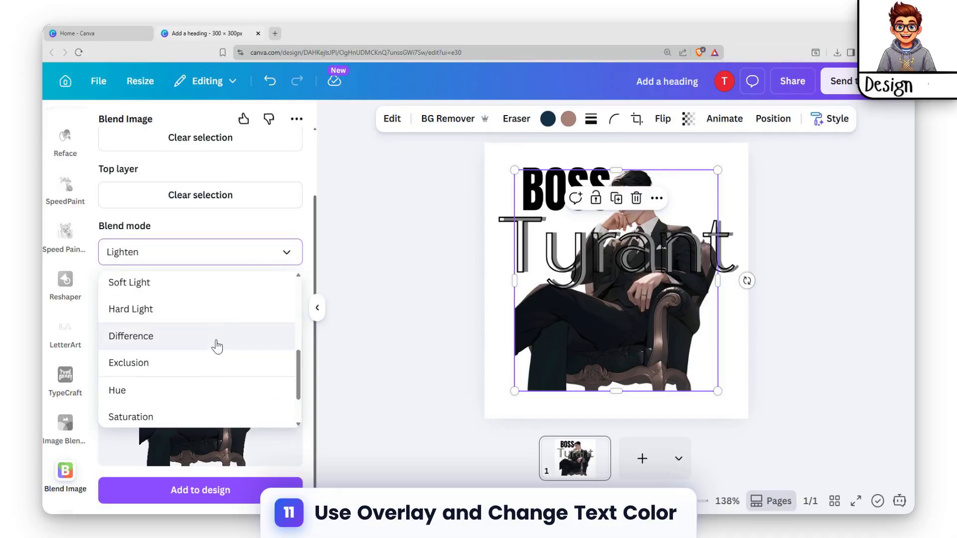
pyautogui.scroll(3, 215, 350)
pyautogui.scroll(3, 216, 350)
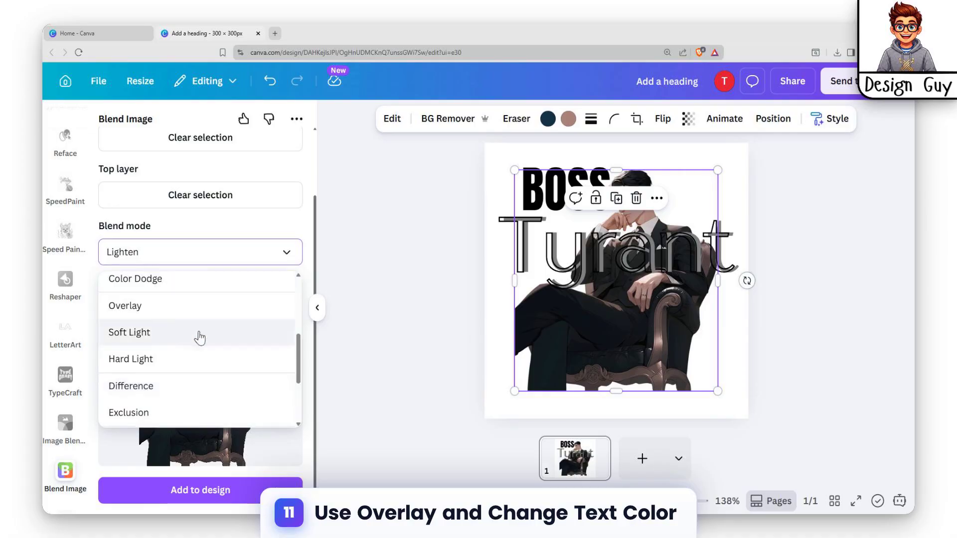
pyautogui.click(156, 316)
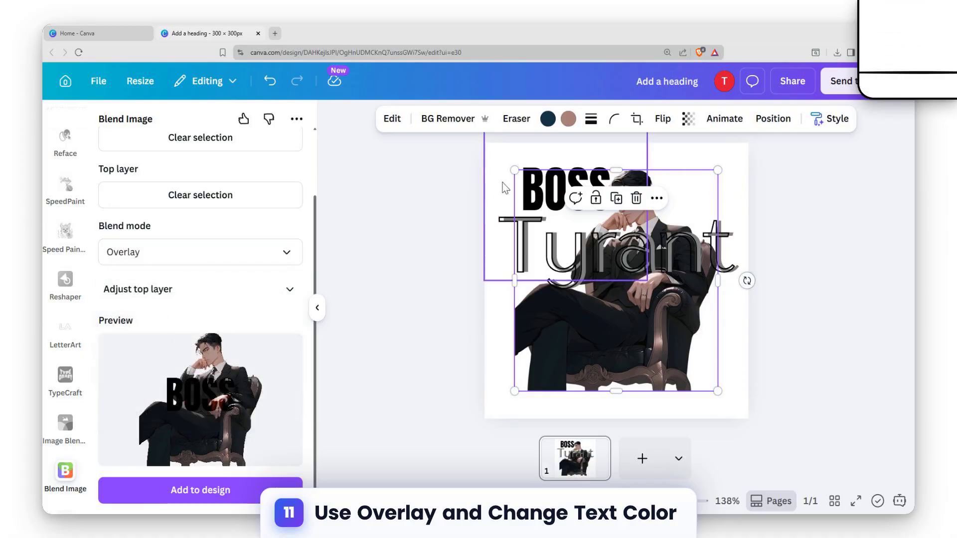
# Replace the BOSS image's blue colour swatch with white and nudge the image slightly on the page.
pyautogui.click(530, 165)
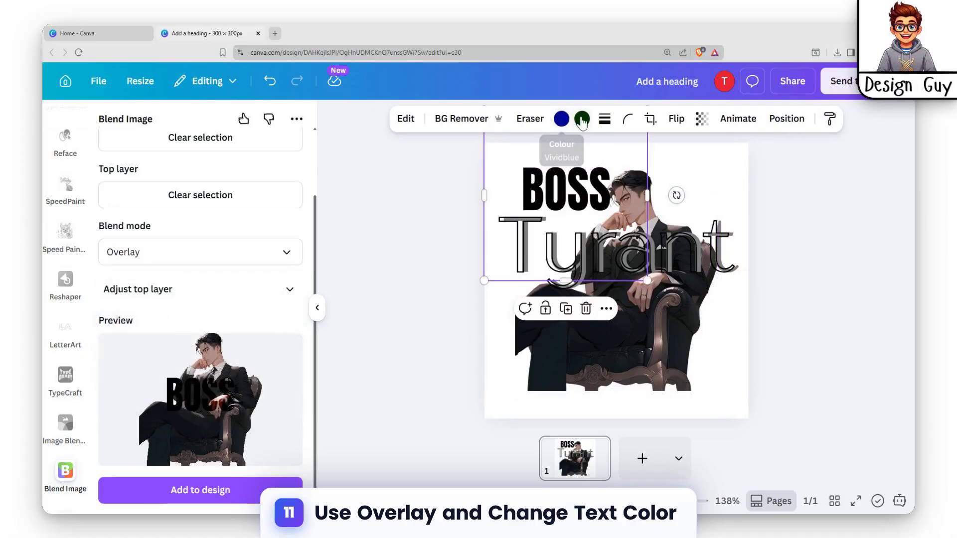
pyautogui.moveTo(562, 186)
pyautogui.mouseDown()
pyautogui.moveTo(556, 217)
pyautogui.moveTo(562, 188)
pyautogui.mouseUp()
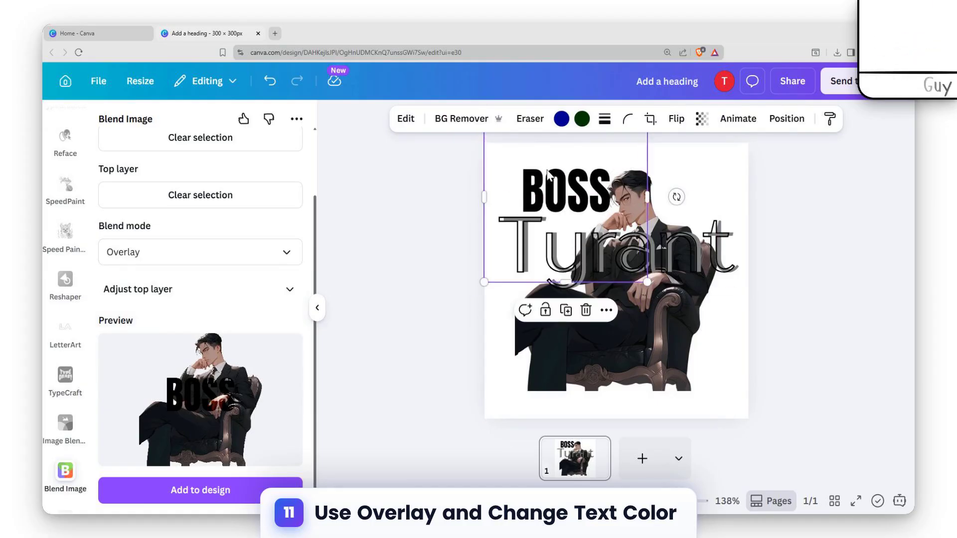
pyautogui.click(562, 120)
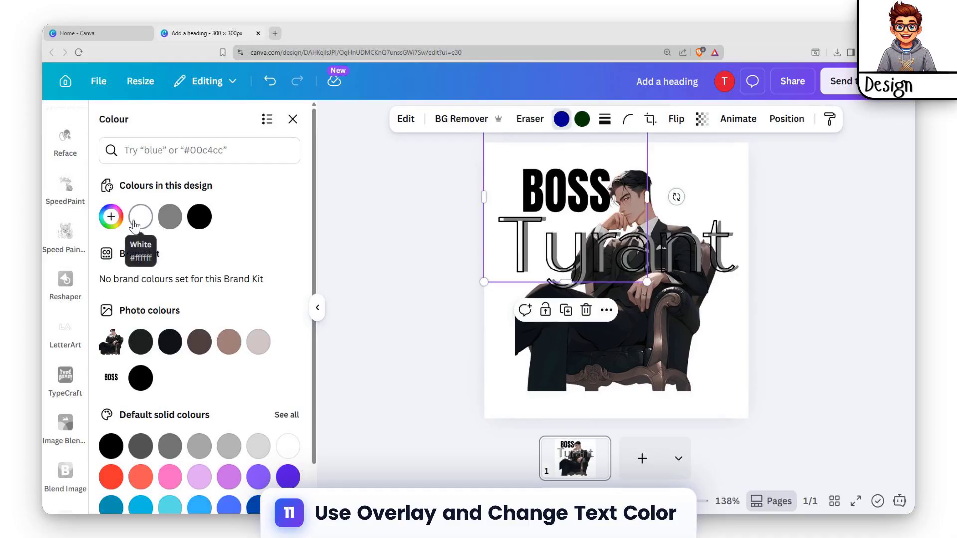
pyautogui.moveTo(552, 201); pyautogui.dragTo(578, 175)
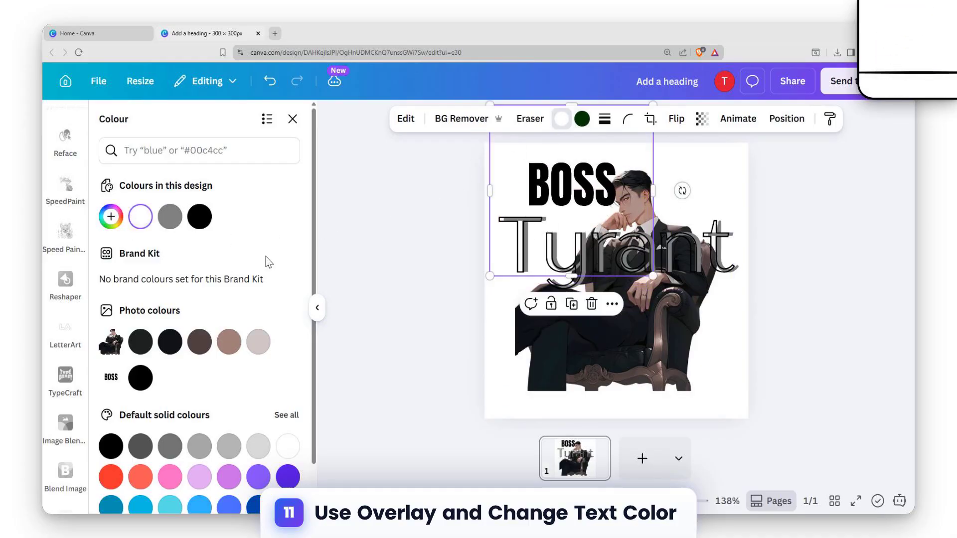
# Apply the Heatwave filter from the Colour Pop group to the BOSS image at full intensity.
pyautogui.click(406, 118)
pyautogui.scroll(-6, 181, 333)
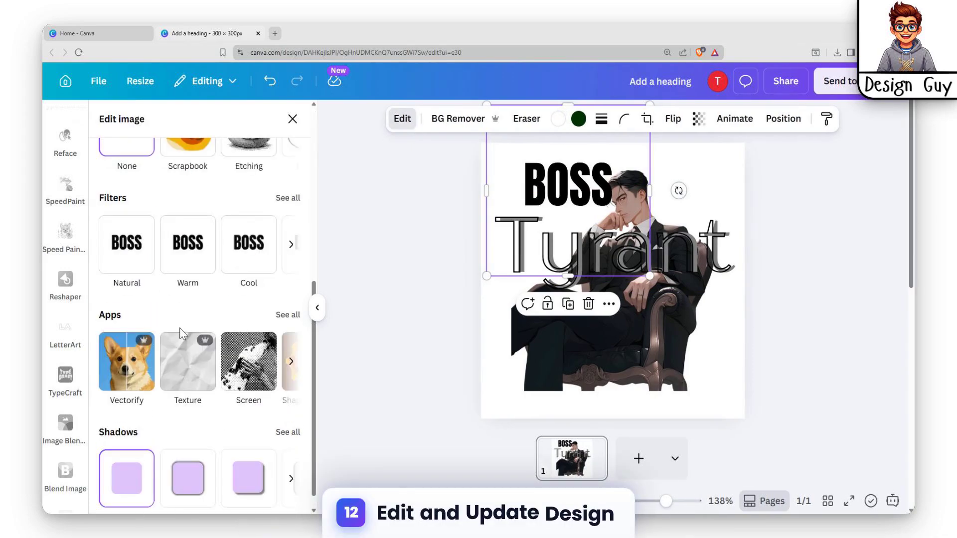
pyautogui.click(280, 202)
pyautogui.scroll(-10, 240, 300)
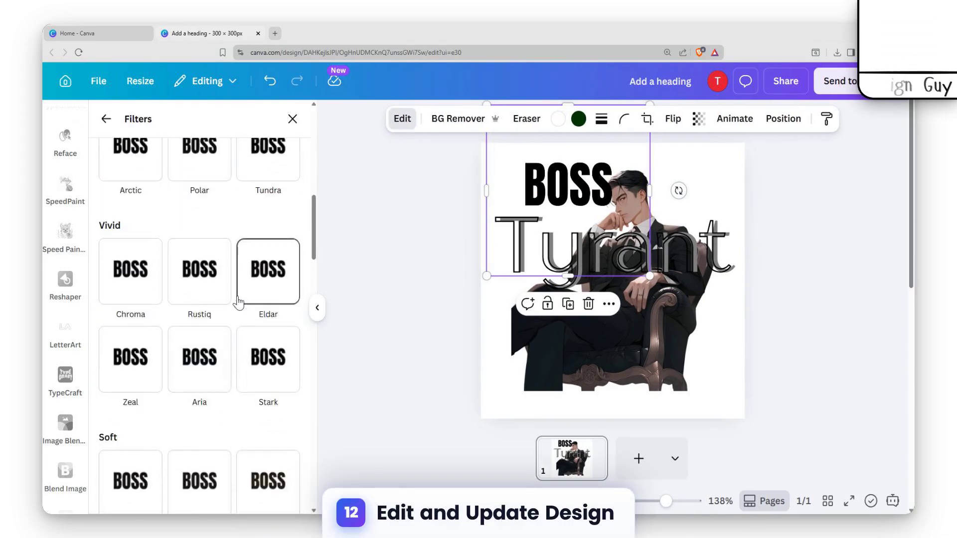
pyautogui.click(193, 240)
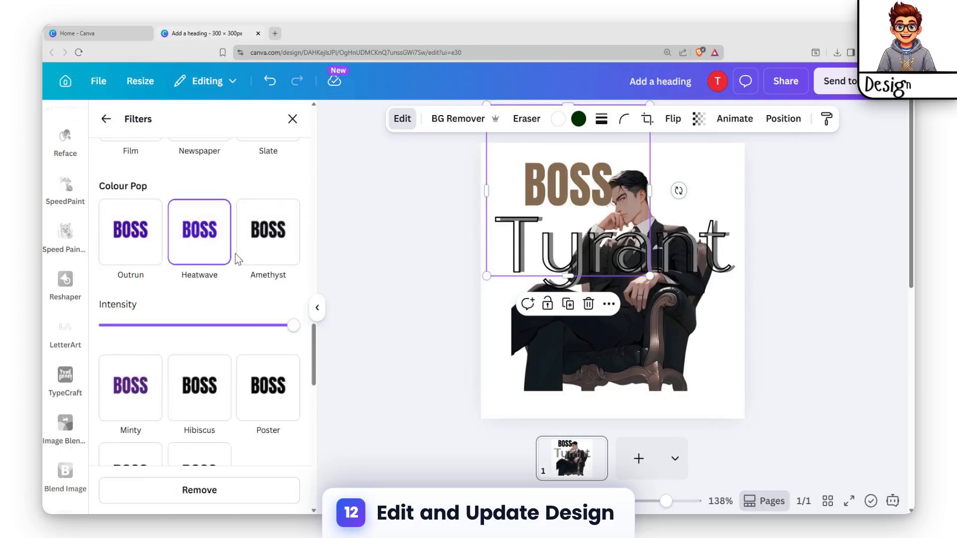
pyautogui.scroll(-4, 195, 315)
pyautogui.scroll(4, 197, 277)
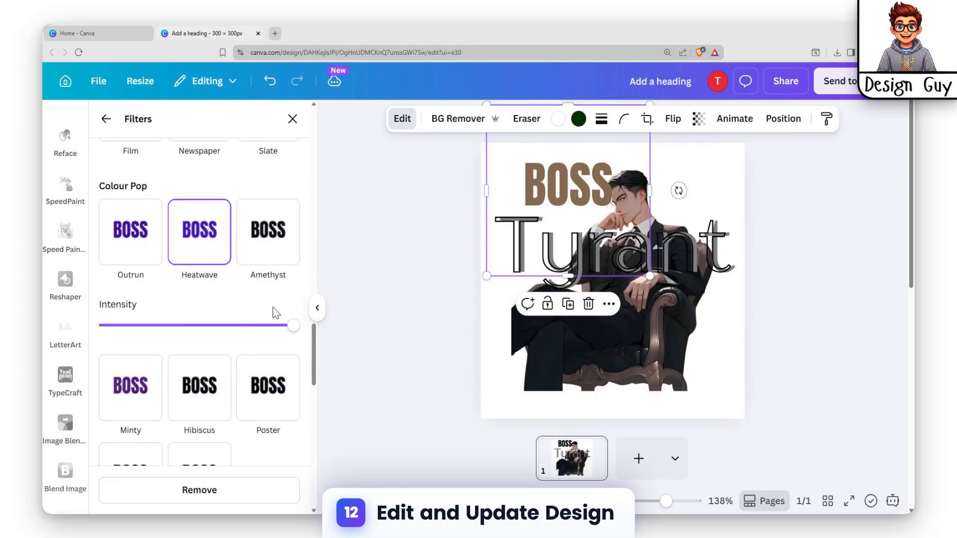
pyautogui.moveTo(258, 333); pyautogui.dragTo(296, 350)
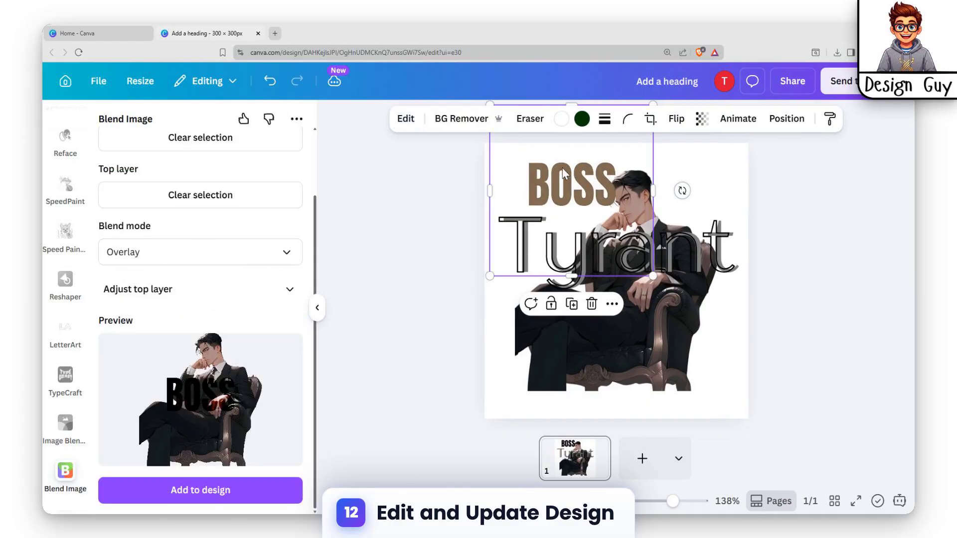
# Move the BOSS image down onto the "Tyrant" heading and reload the recoloured image as the blend's top layer.
pyautogui.moveTo(563, 173); pyautogui.dragTo(541, 211)
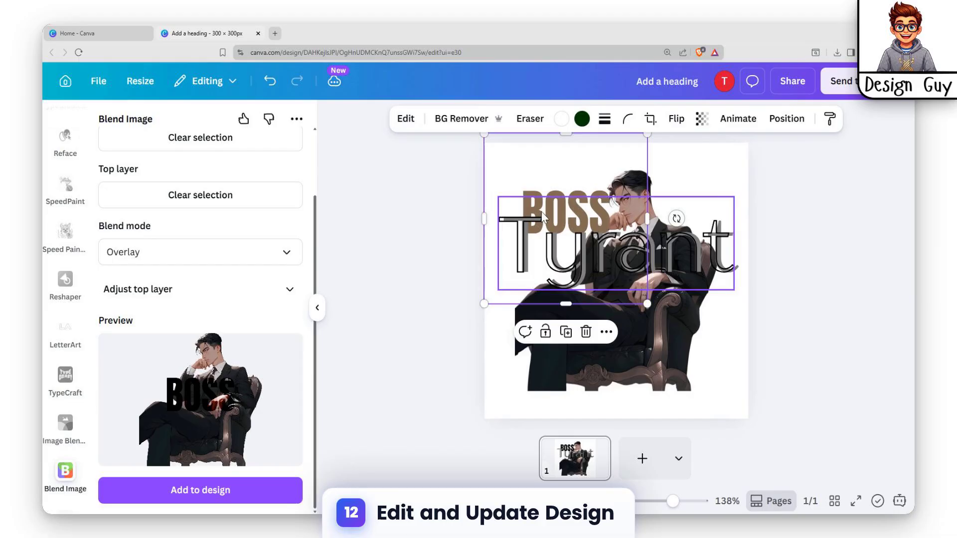
pyautogui.click(246, 199)
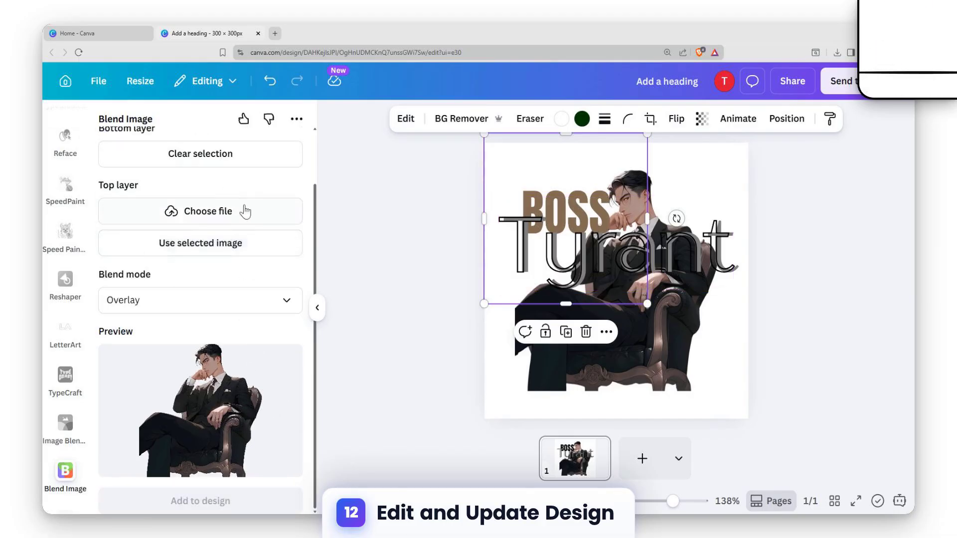
pyautogui.click(199, 245)
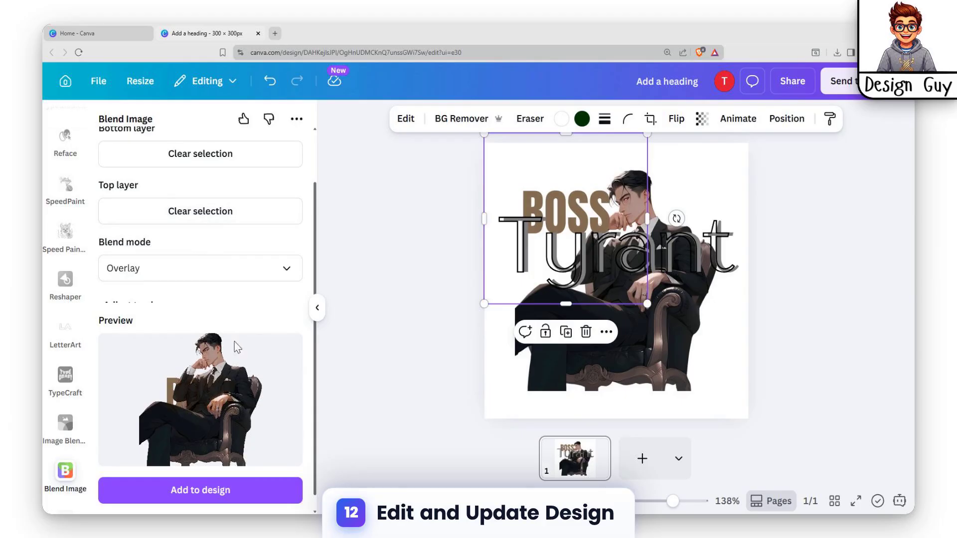
# Clear the blend's bottom layer and reload the seated man illustration into it.
pyautogui.scroll(3, 234, 329)
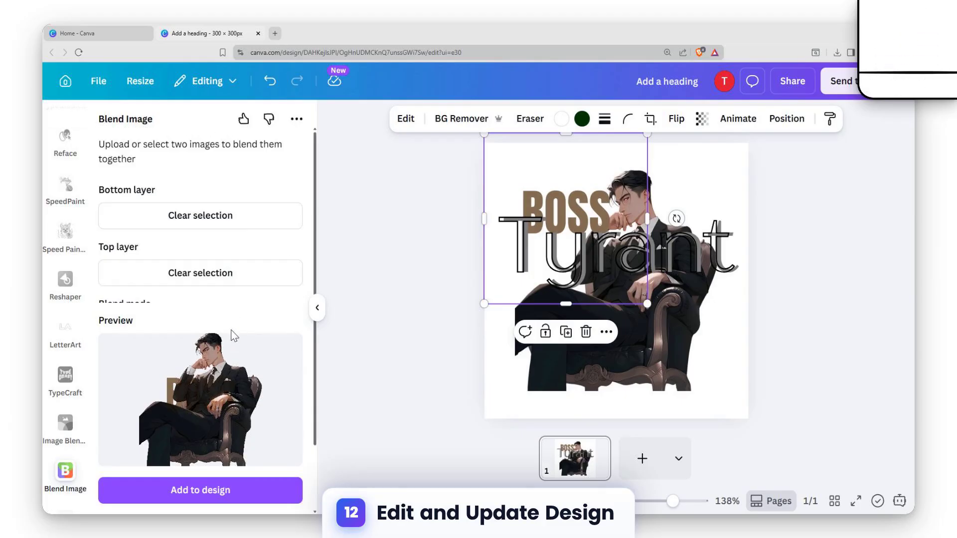
pyautogui.click(241, 220)
pyautogui.click(694, 238)
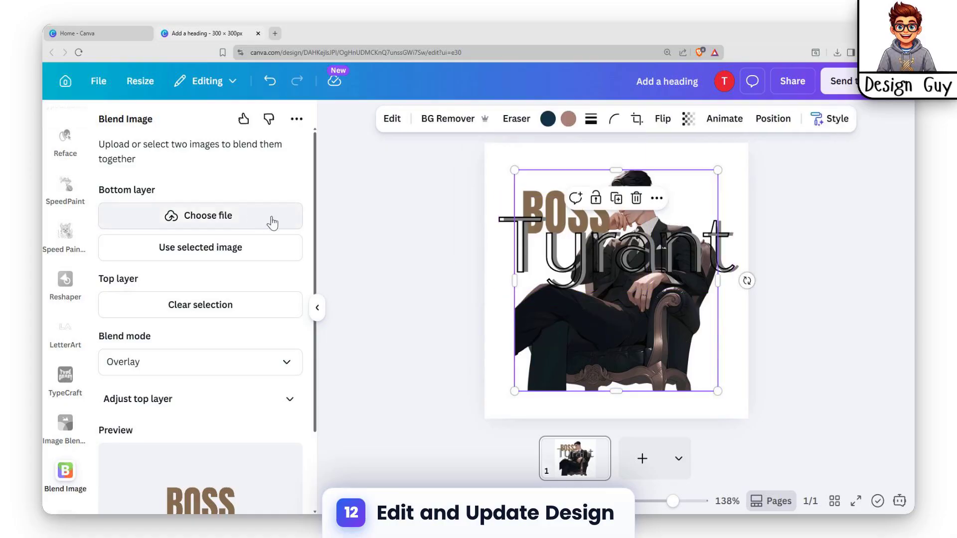
pyautogui.click(200, 248)
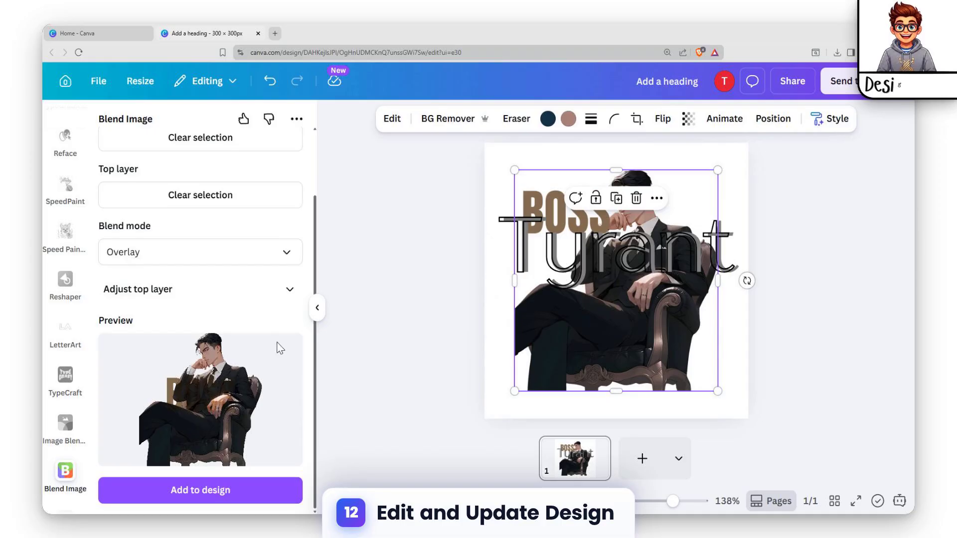
# Try the Lighten, Multiply and Darken blend modes with the recoloured BOSS image.
pyautogui.click(554, 211)
pyautogui.click(536, 206)
pyautogui.click(532, 191)
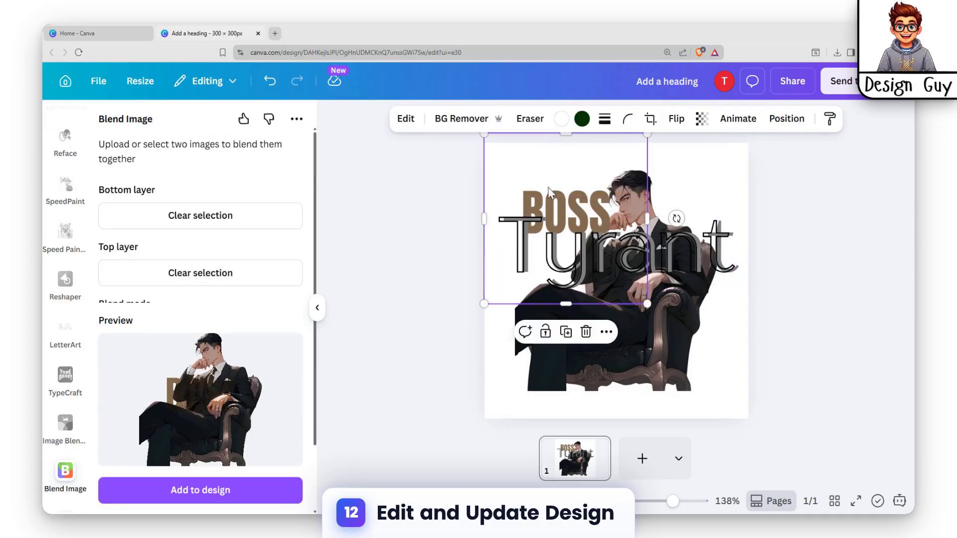
pyautogui.scroll(-2, 170, 359)
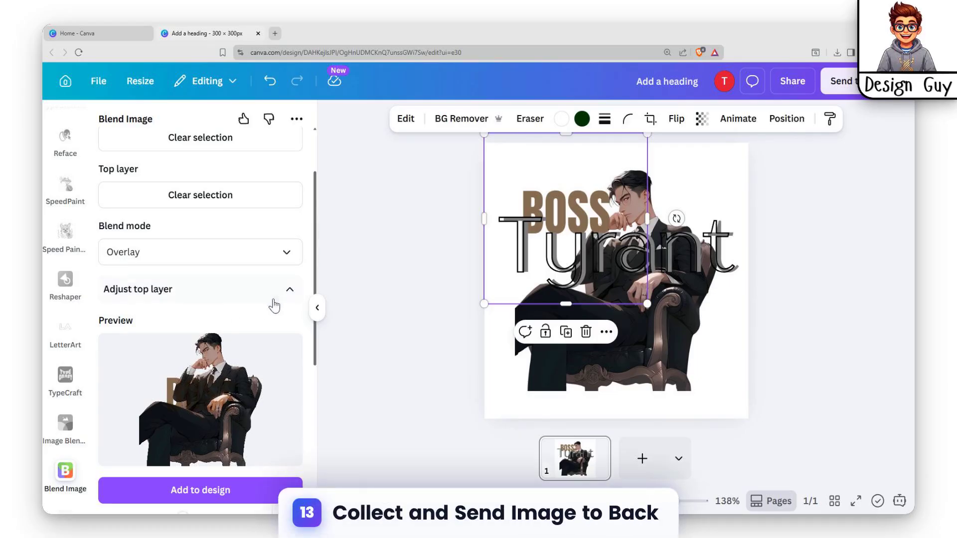
pyautogui.click(251, 257)
pyautogui.click(167, 335)
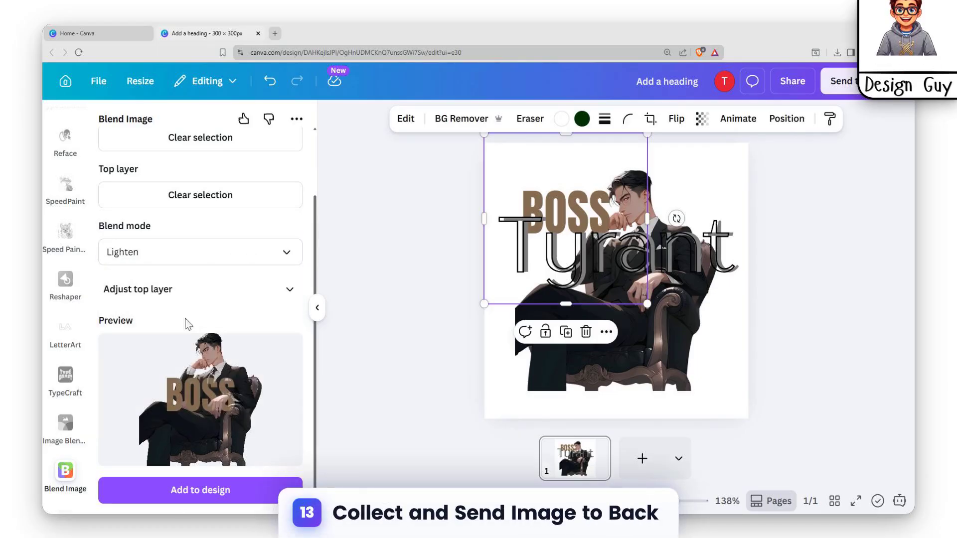
pyautogui.click(195, 265)
pyautogui.click(171, 342)
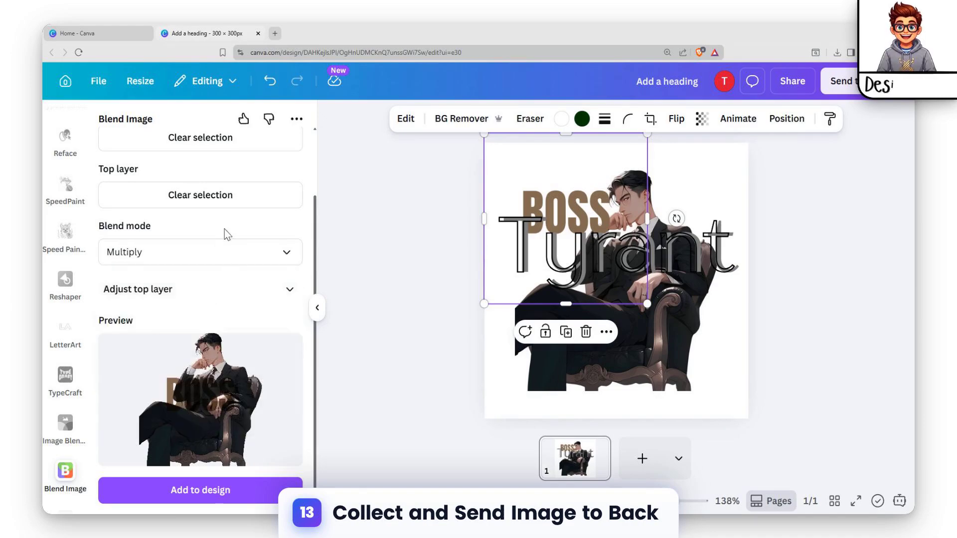
pyautogui.click(206, 254)
pyautogui.click(159, 324)
# Set the blend mode to Screen and add the blended image to the design.
pyautogui.click(199, 253)
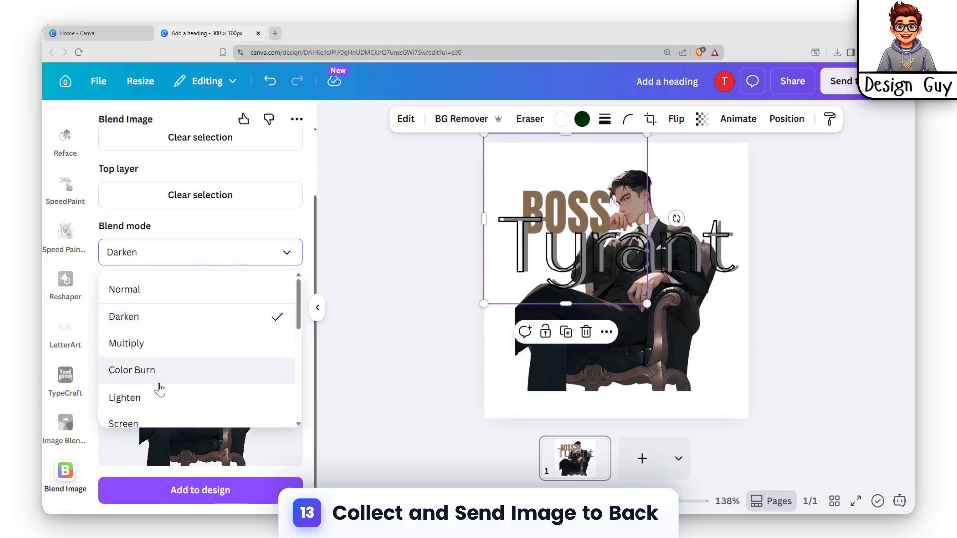
pyautogui.scroll(-2, 160, 387)
pyautogui.click(172, 314)
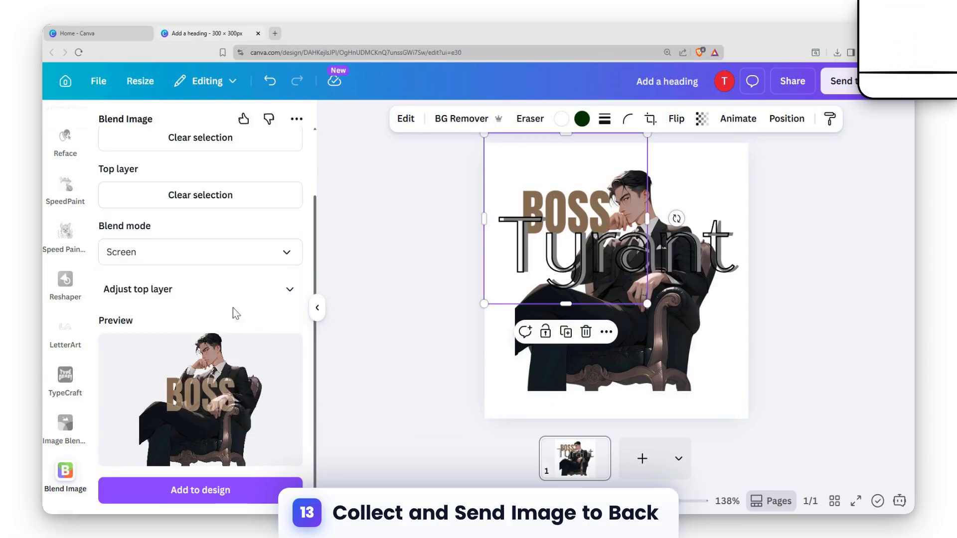
pyautogui.click(214, 491)
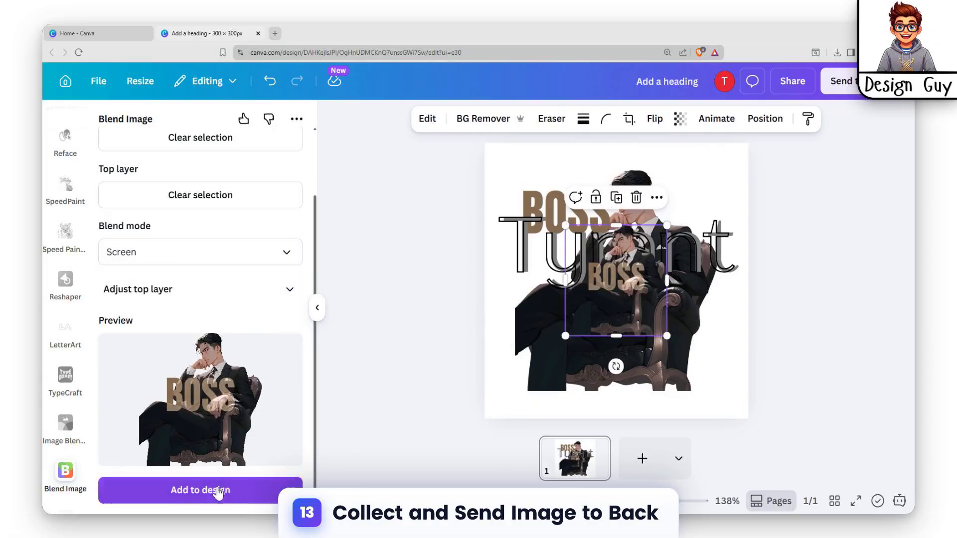
# Move the blended image to the page's lower right and delete the original seated man illustration and BOSS image.
pyautogui.moveTo(632, 304); pyautogui.dragTo(654, 363)
pyautogui.click(545, 343)
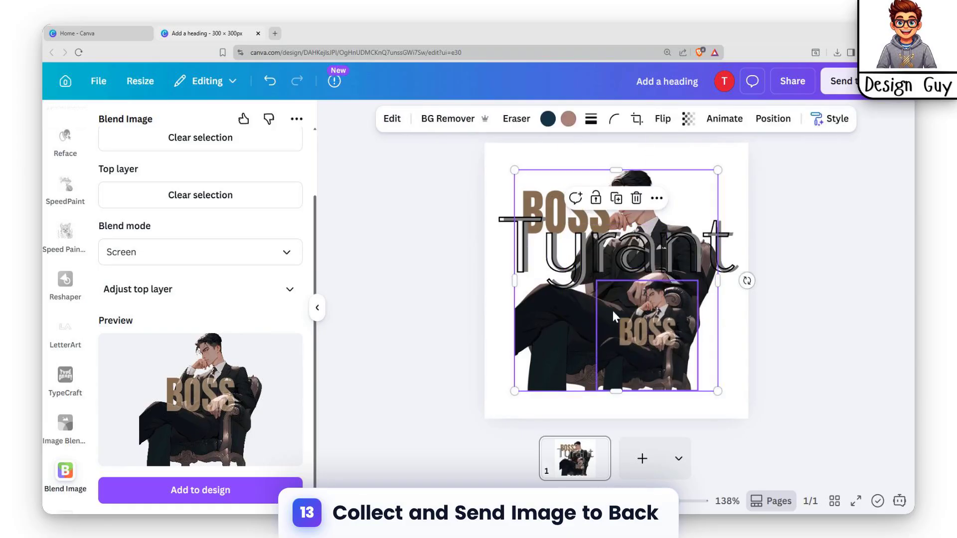
pyautogui.press('Delete')
pyautogui.click(592, 212)
pyautogui.moveTo(593, 212); pyautogui.dragTo(581, 275)
pyautogui.click(572, 204)
pyautogui.press('Delete')
# Shift the "Tyrant" heading partly off the page's left edge and enlarge the blended image to fill the page.
pyautogui.moveTo(579, 320); pyautogui.dragTo(529, 276)
pyautogui.moveTo(668, 356); pyautogui.dragTo(555, 216)
pyautogui.moveTo(585, 265); pyautogui.dragTo(766, 400)
pyautogui.moveTo(666, 364); pyautogui.dragTo(671, 361)
pyautogui.moveTo(490, 281); pyautogui.dragTo(486, 286)
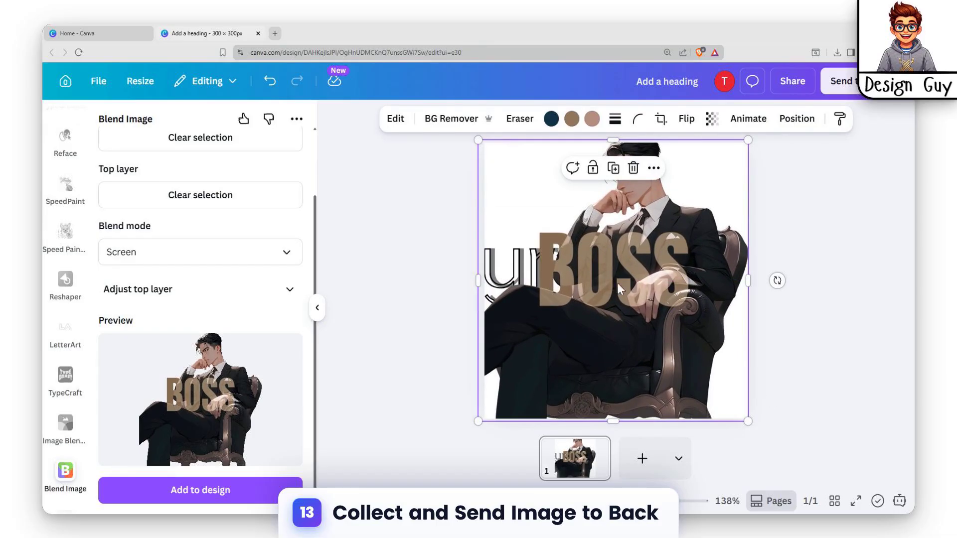